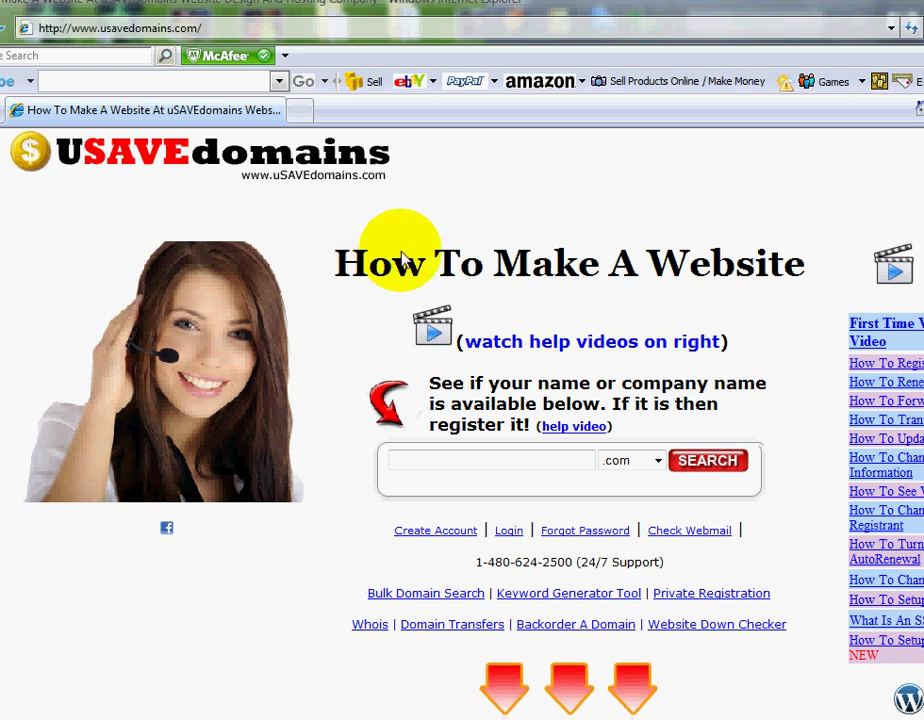
- Look over the Video Tutorials section of the current usavedomains.com page
click(194, 29)
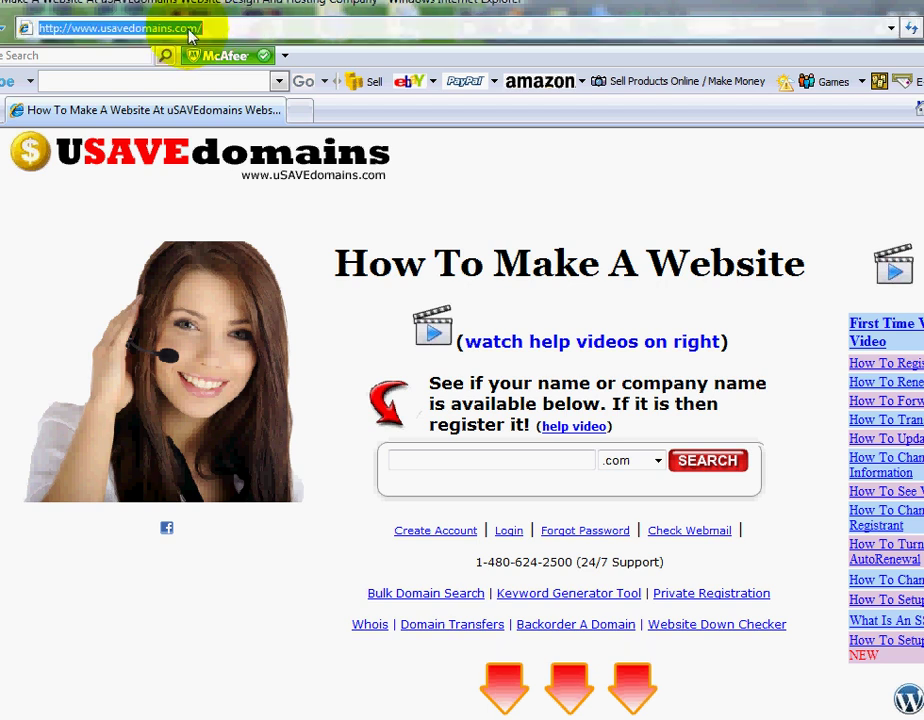
click(180, 30)
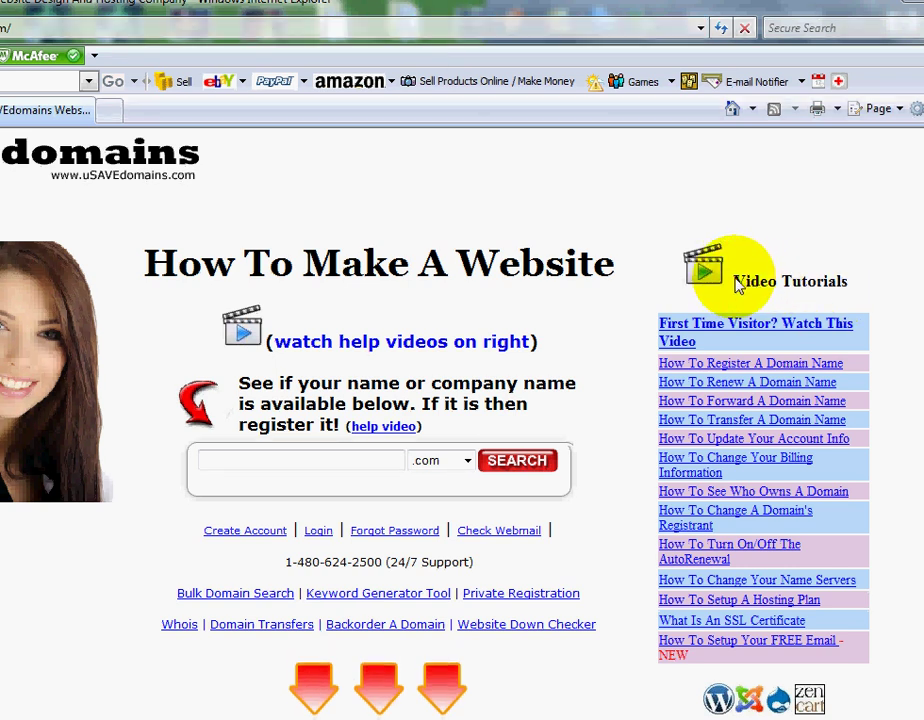
drag(736, 282, 828, 281)
scroll(828, 281, down, 3)
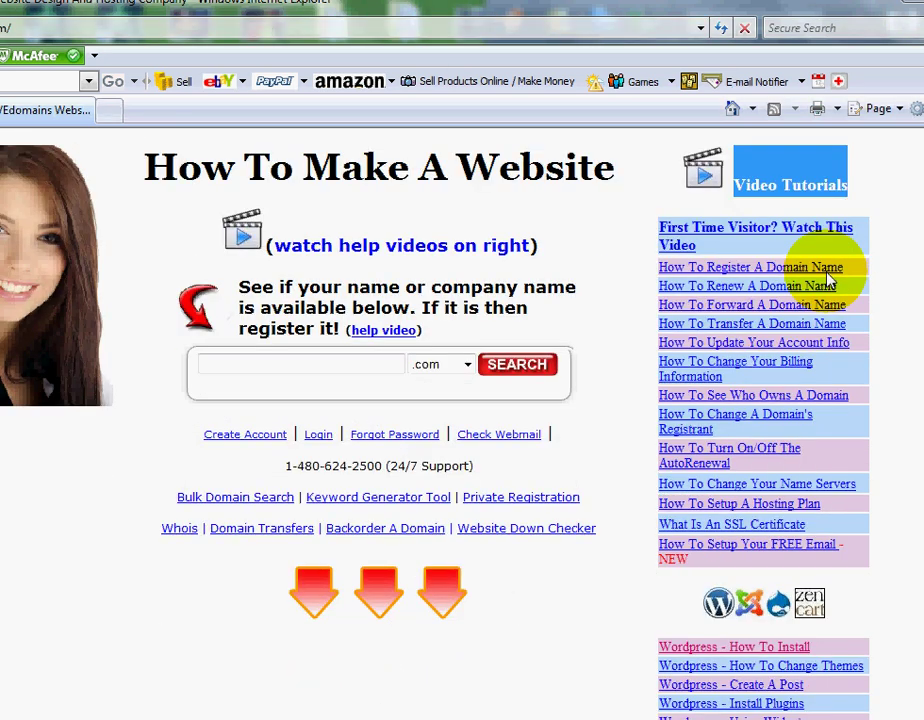
scroll(828, 281, down, 1)
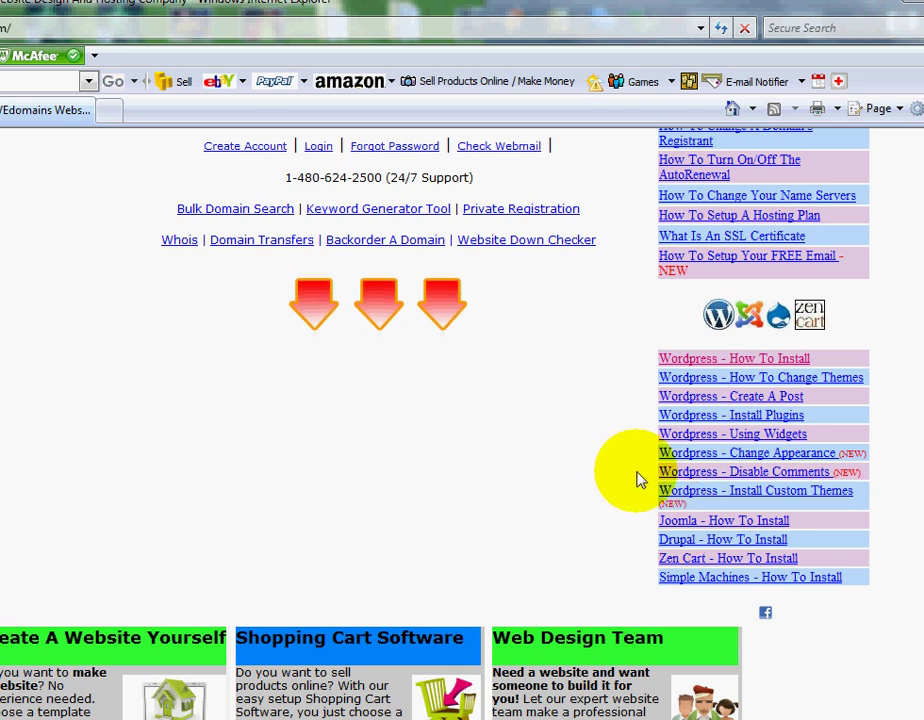
scroll(640, 464, up, 4)
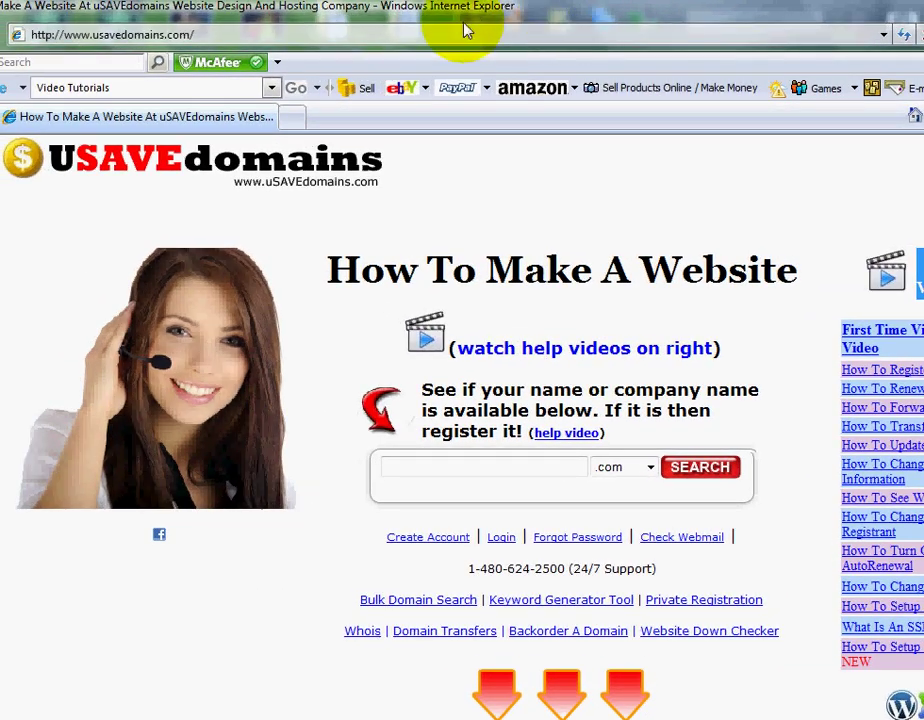
- Change the site address ending from .com to .info and load it
click(297, 38)
click(309, 38)
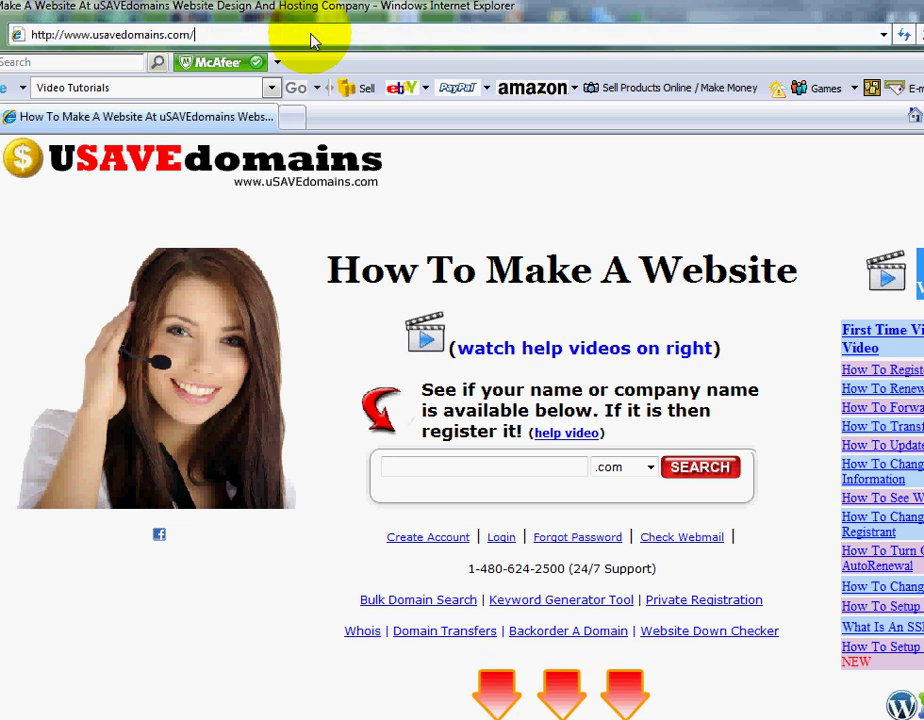
key(BackSpace)
key(BackSpace)
key(BackSpace)
key(BackSpace)
text(info)
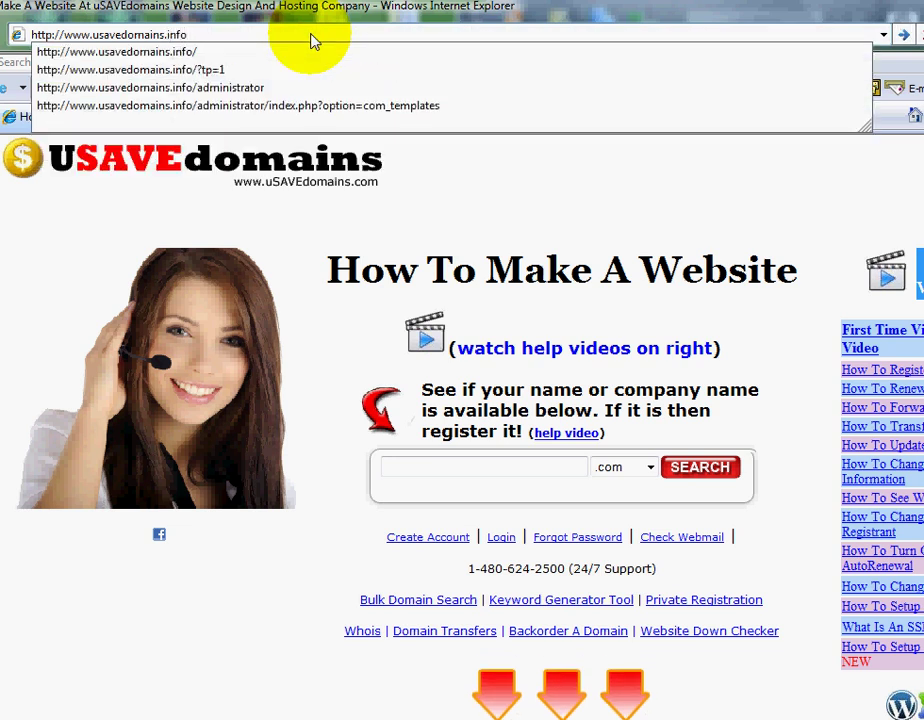
key(Return)
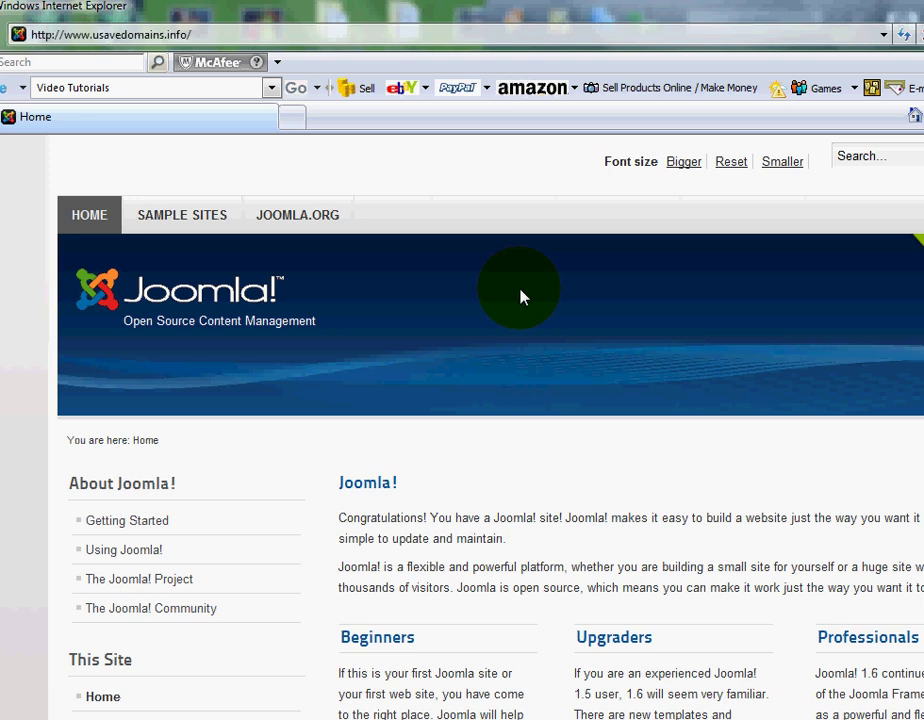
- Scroll through the default Joomla front page showing 'Congratulations! You have a Joomla! site!'
scroll(510, 298, down, 4)
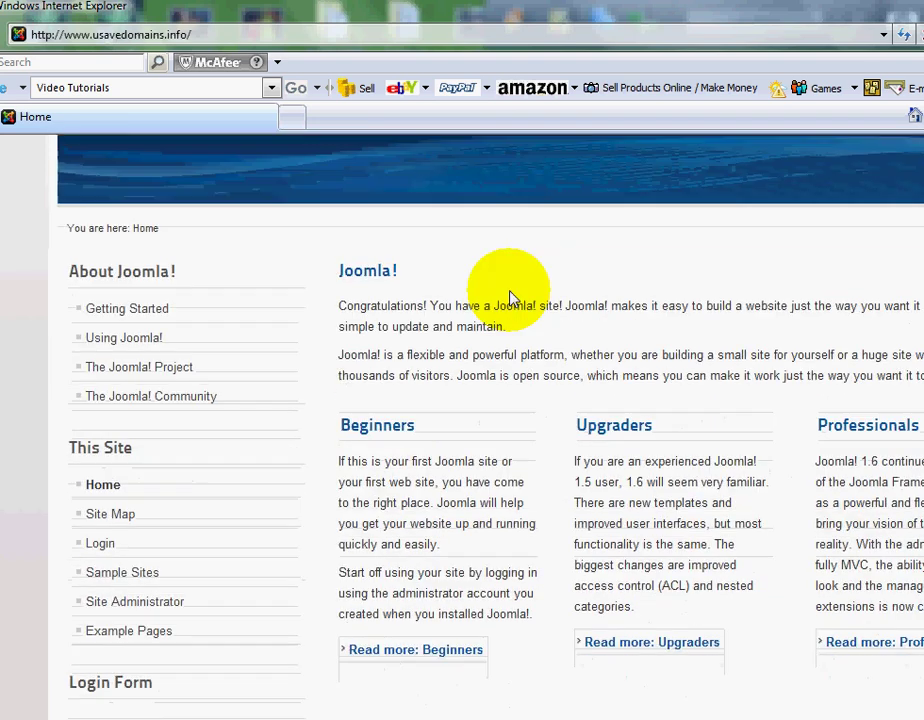
scroll(510, 298, up, 4)
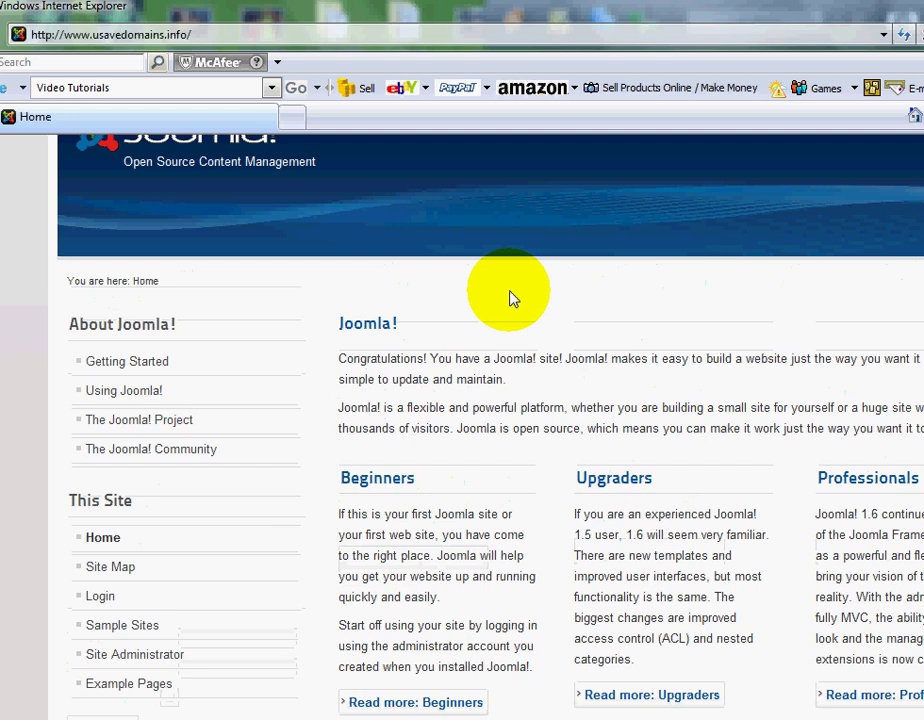
scroll(510, 300, down, 3)
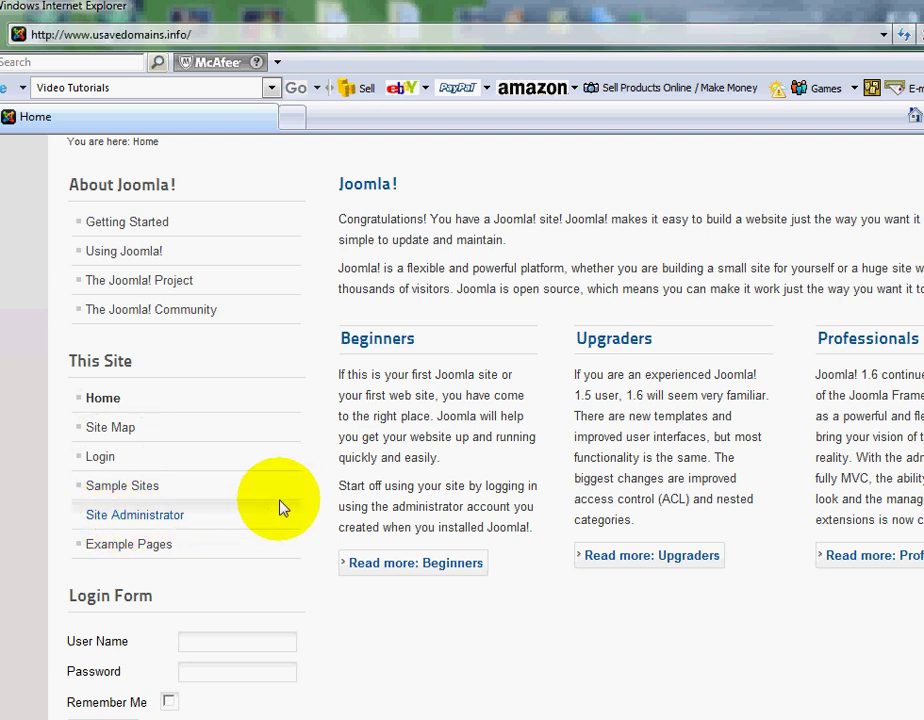
scroll(548, 500, up, 1)
scroll(548, 458, up, 2)
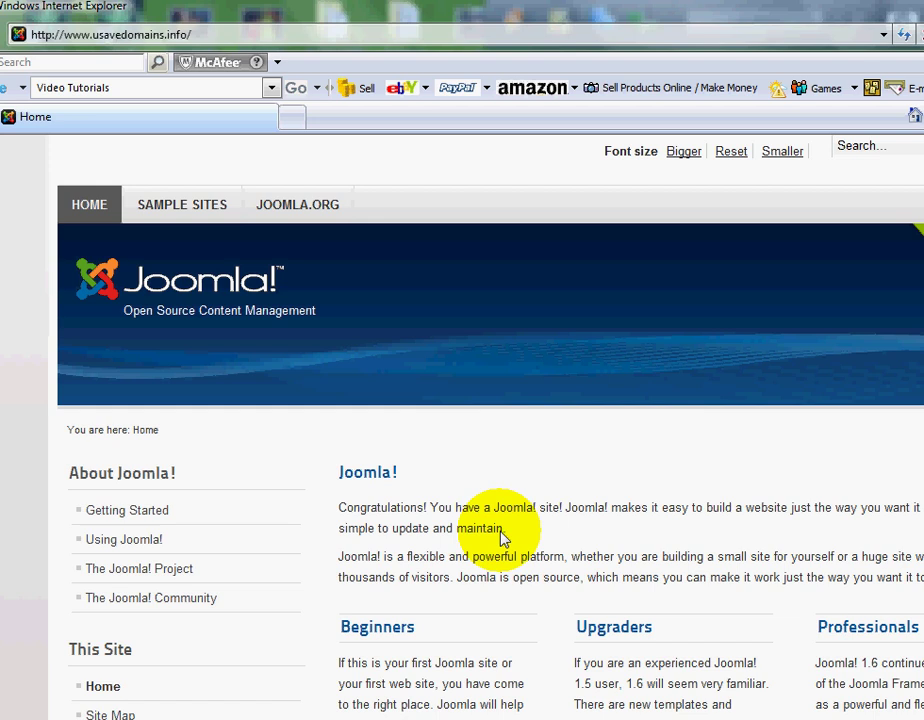
scroll(487, 480, down, 3)
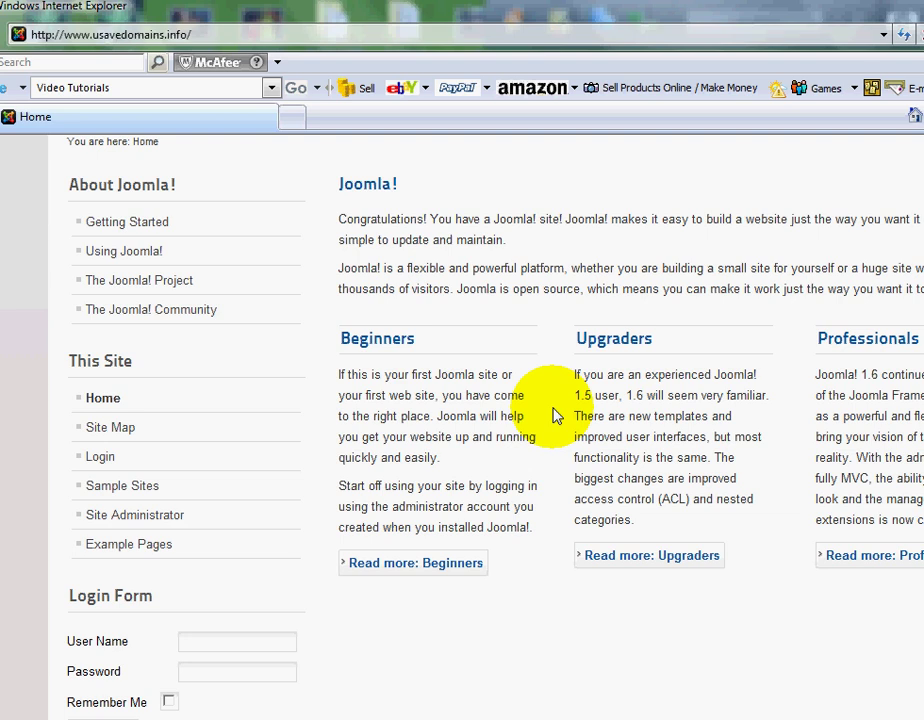
scroll(540, 420, up, 3)
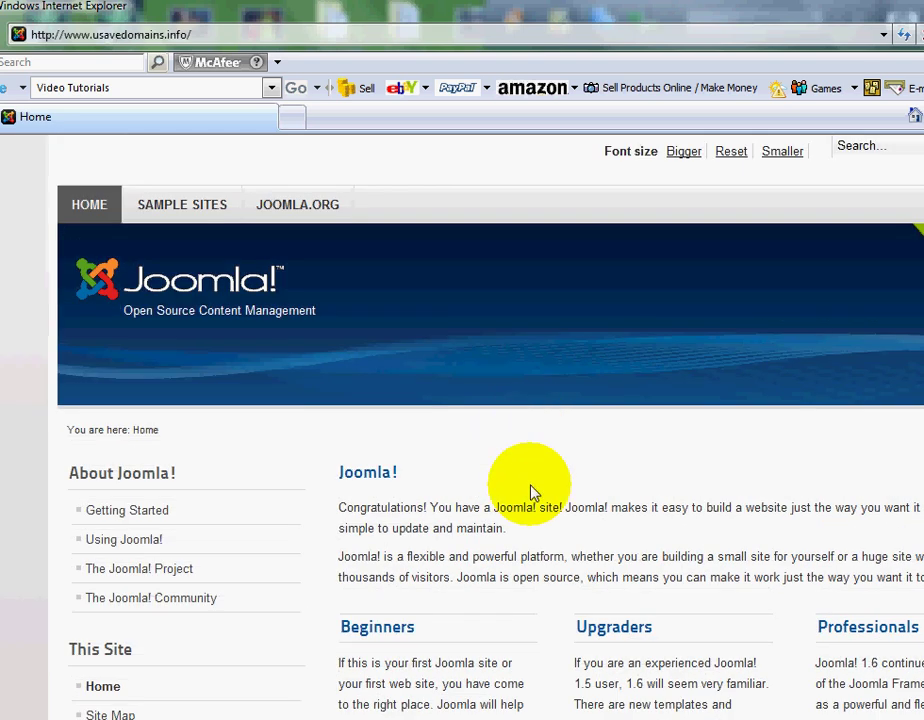
scroll(615, 563, down, 1)
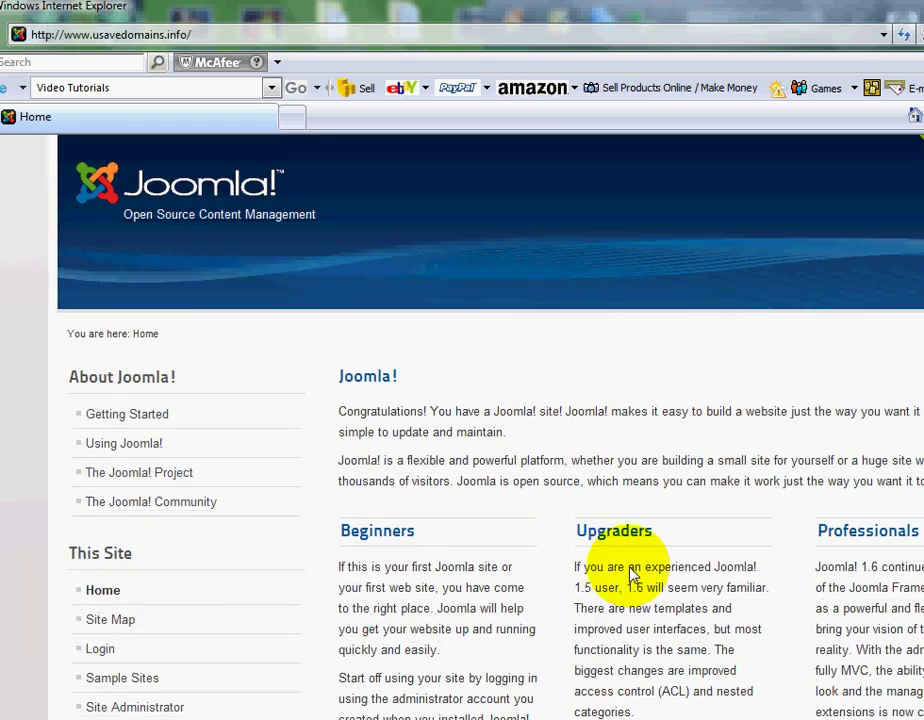
scroll(433, 443, up, 1)
- Append ?tp=1 after info/ in the usavedomains.info address
click(207, 38)
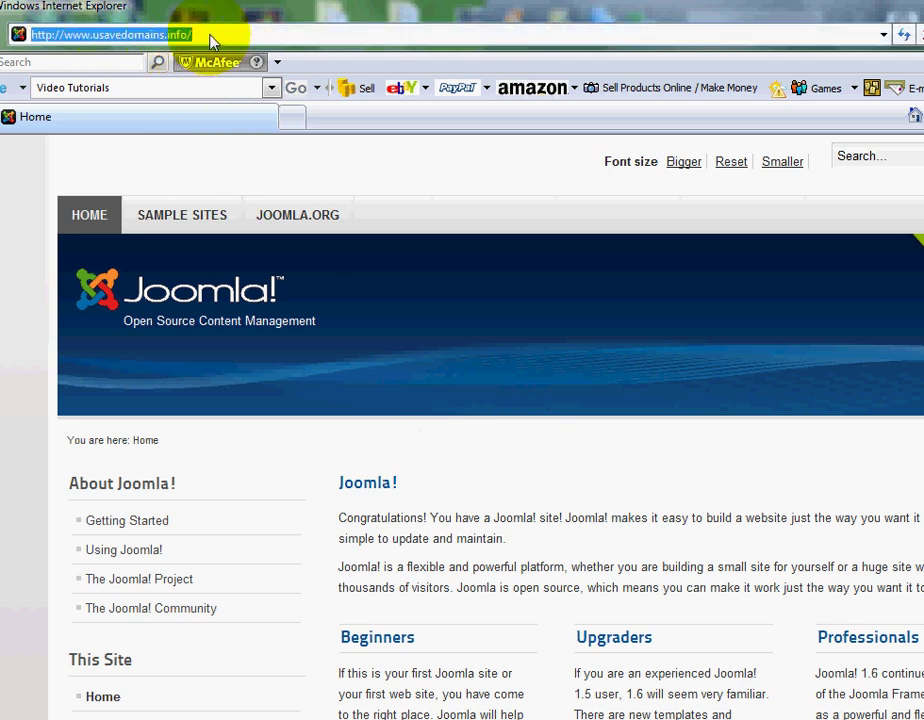
click(210, 38)
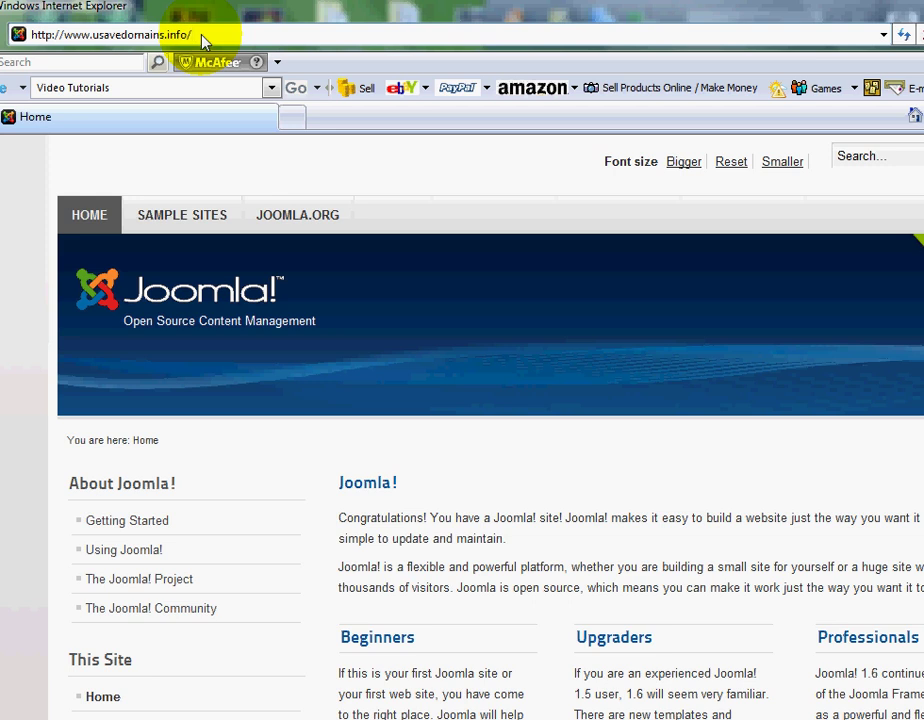
text(?t)
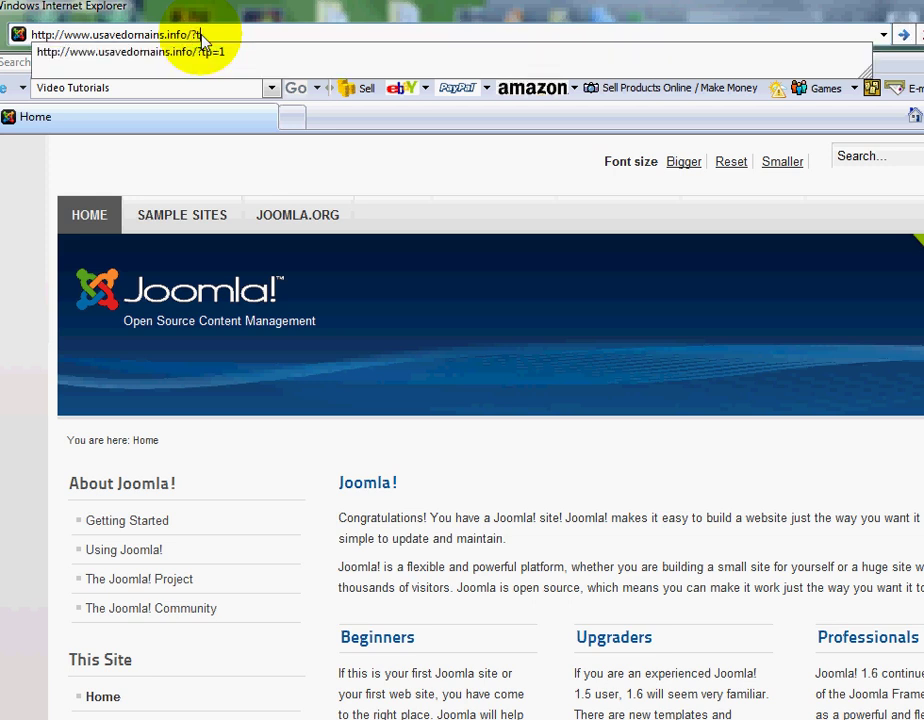
text(p=1)
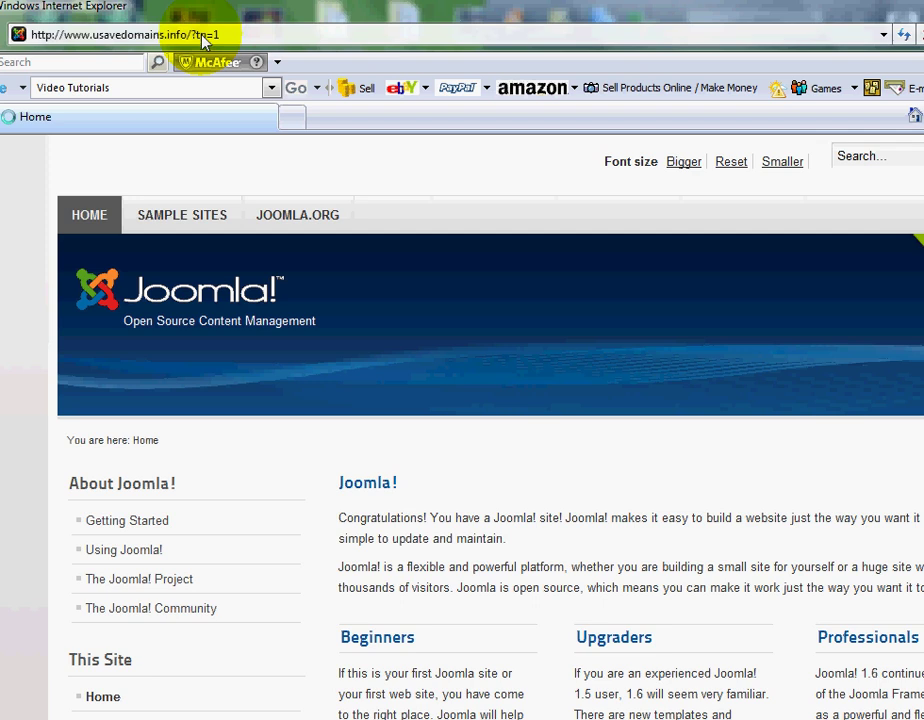
- Scroll through the front page to review the outlined module positions
scroll(511, 476, down, 2)
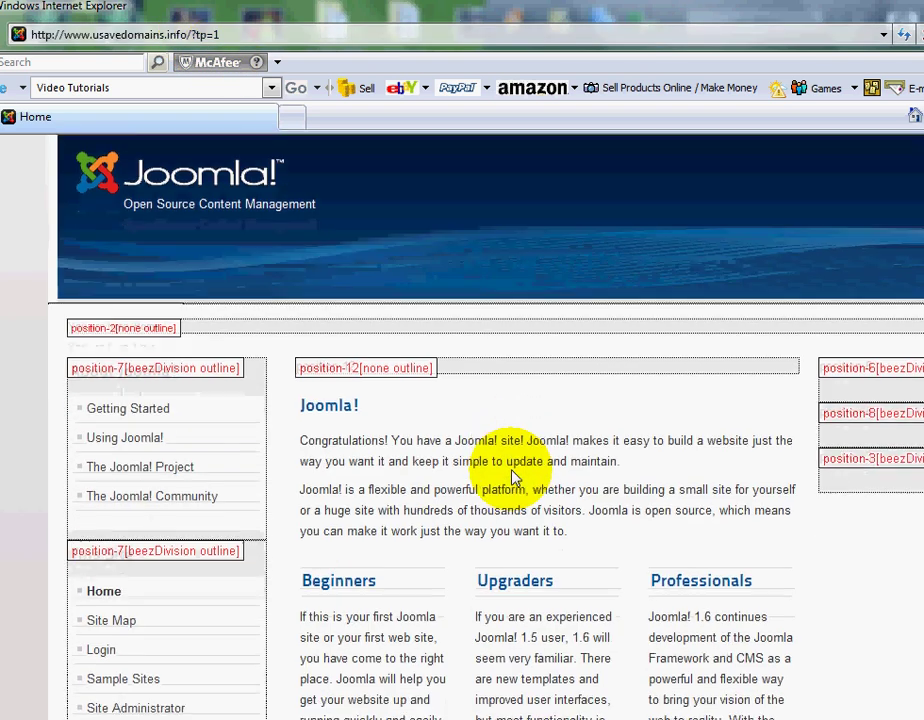
scroll(512, 471, down, 1)
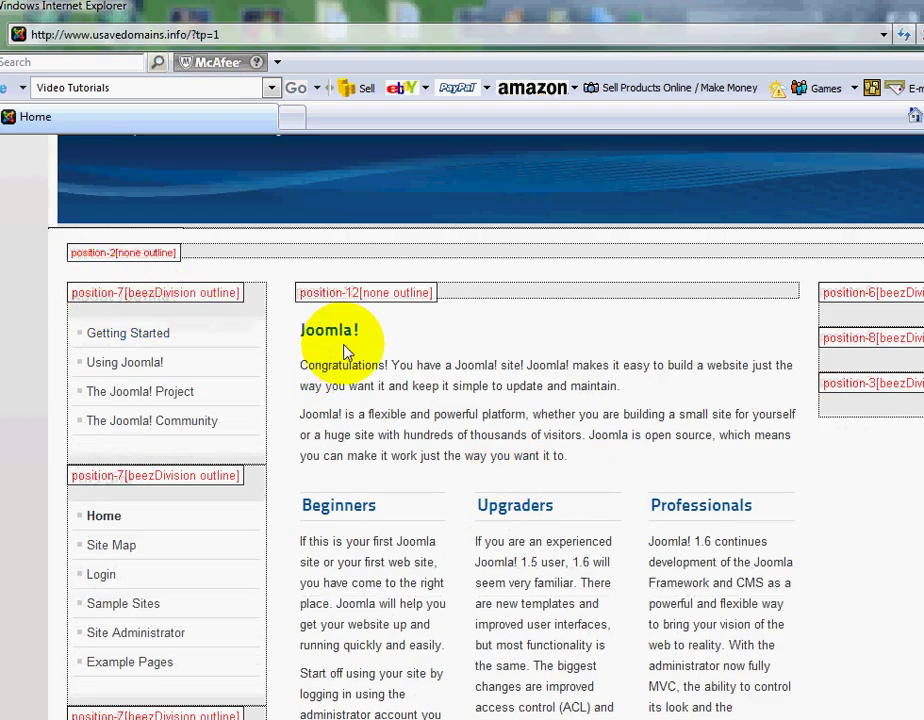
scroll(345, 352, down, 1)
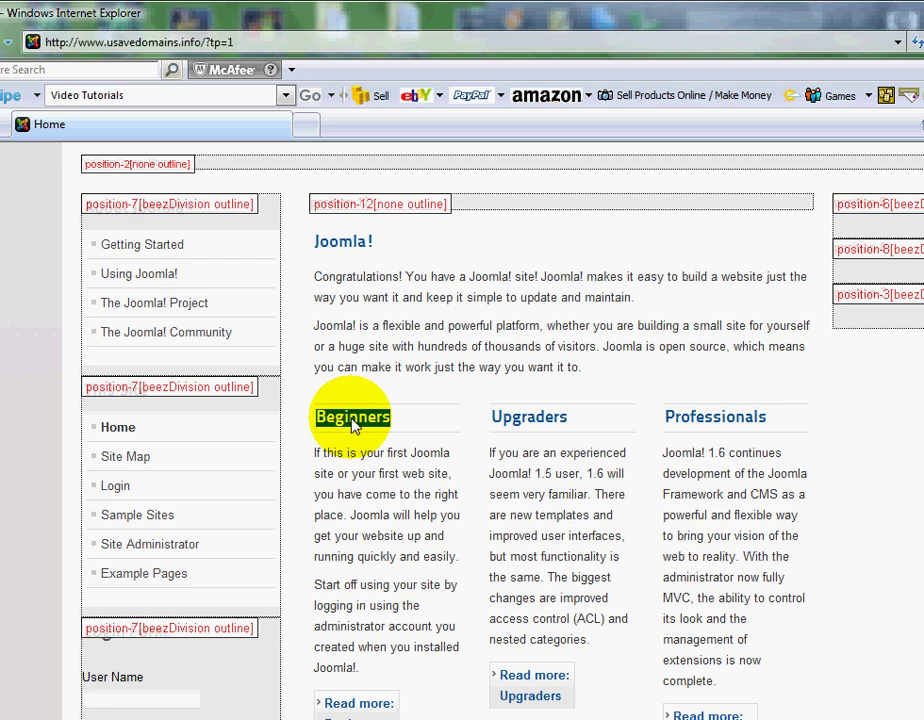
click(448, 413)
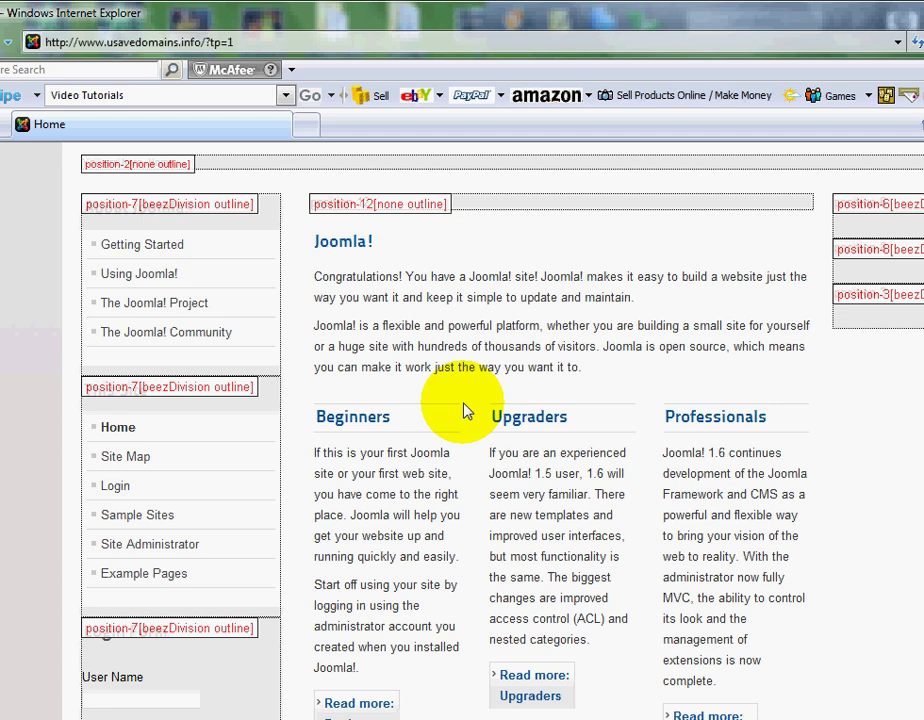
scroll(464, 410, up, 3)
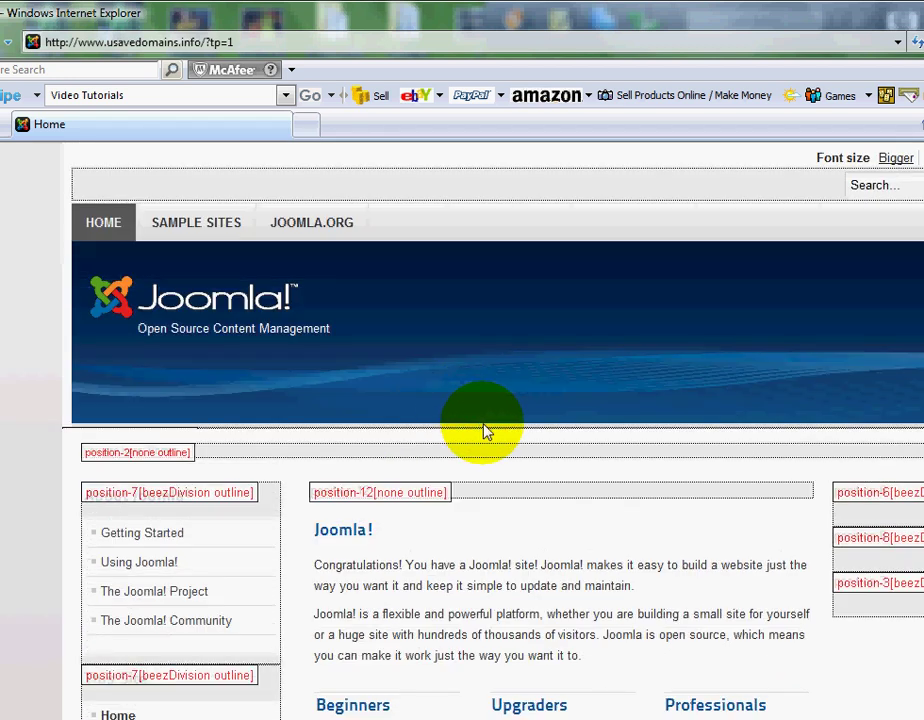
- Remove ?tp=1 from the address and reload the normal front page
click(268, 44)
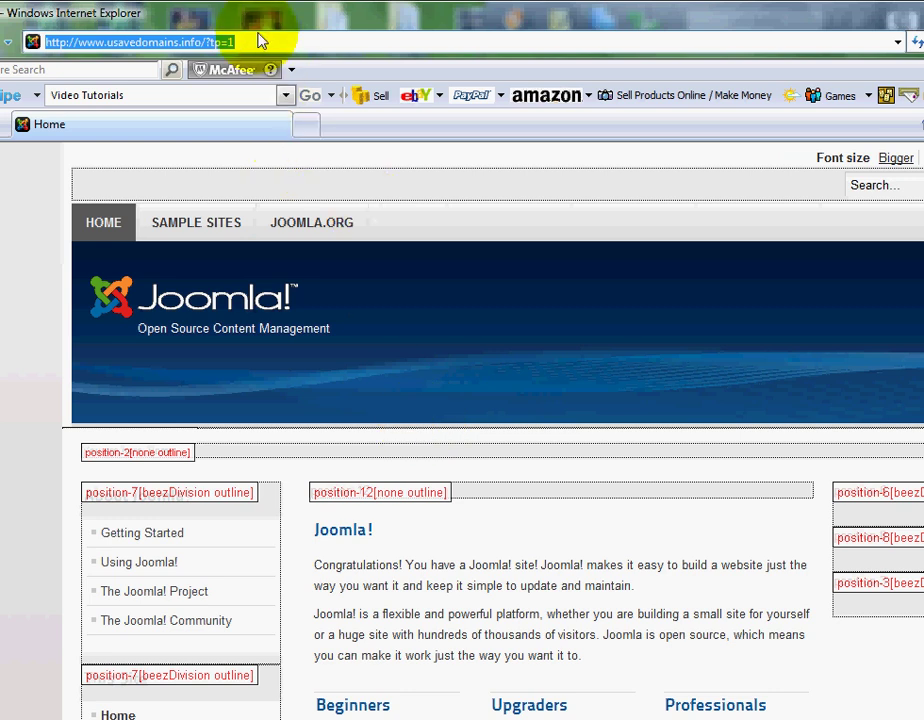
drag(254, 45, 206, 42)
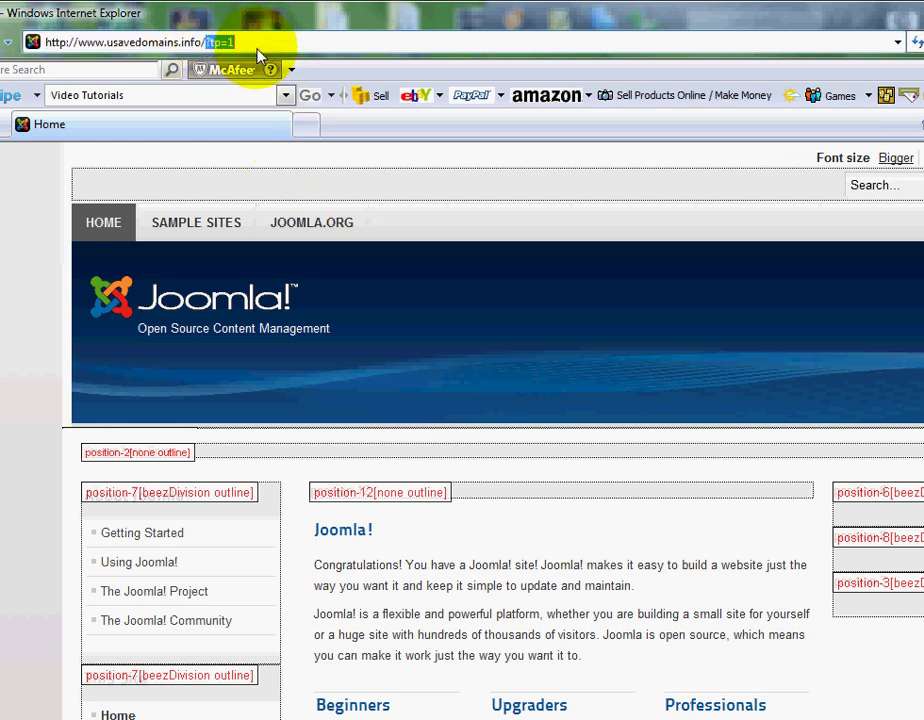
key(BackSpace)
key(Return)
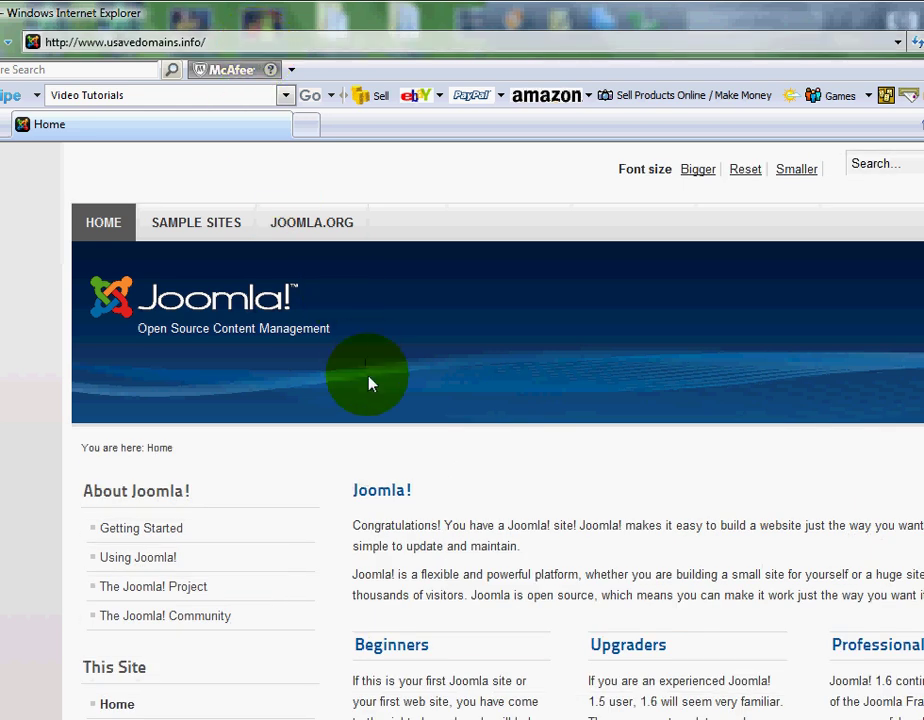
- Log in through the Site Administrator link using the admin user name and password
scroll(369, 382, down, 3)
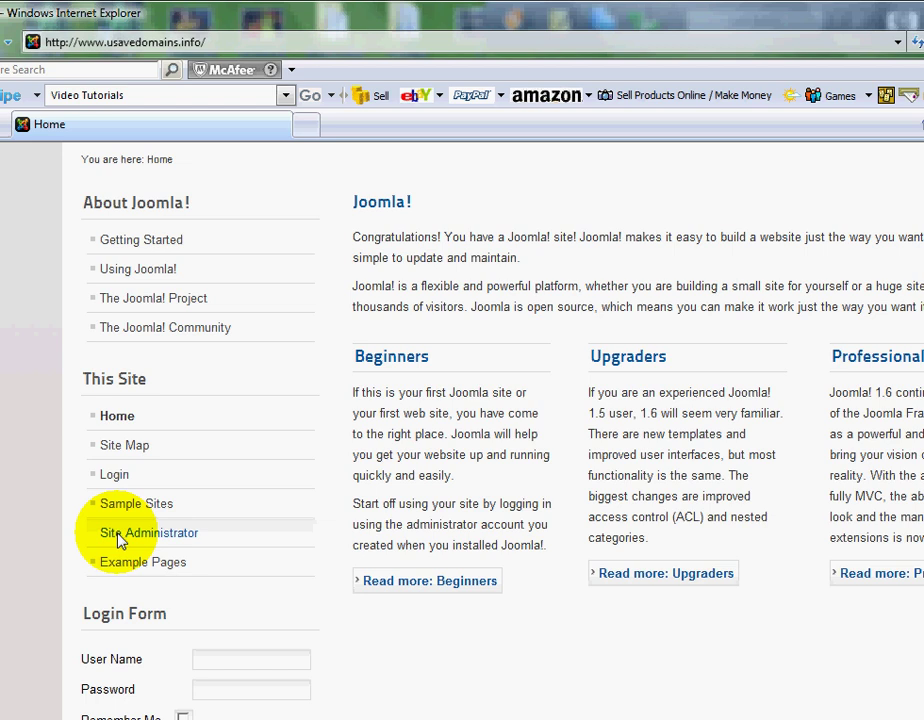
click(145, 537)
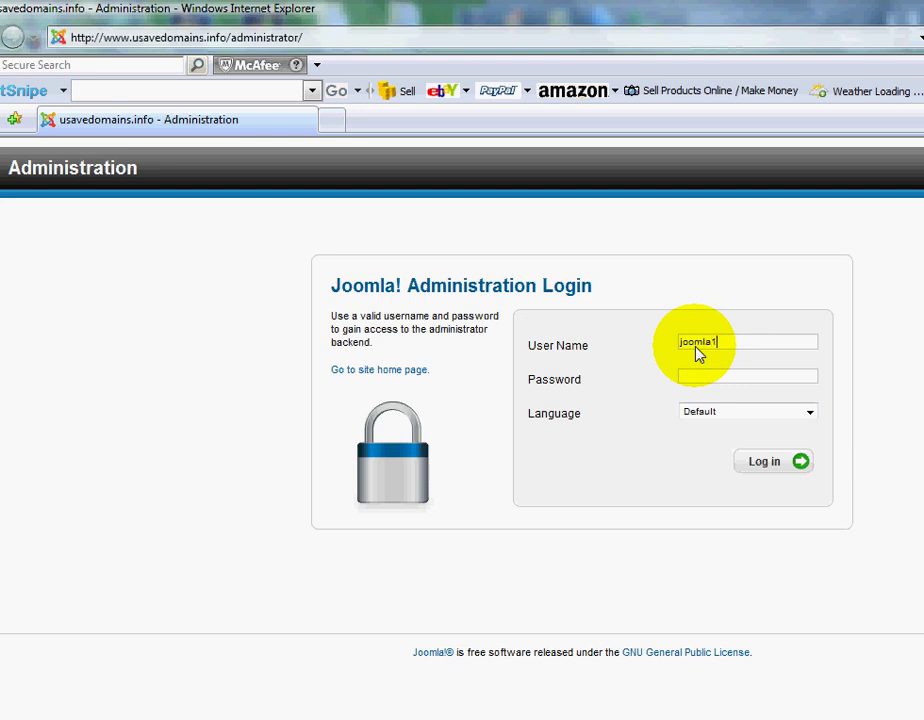
key(Tab)
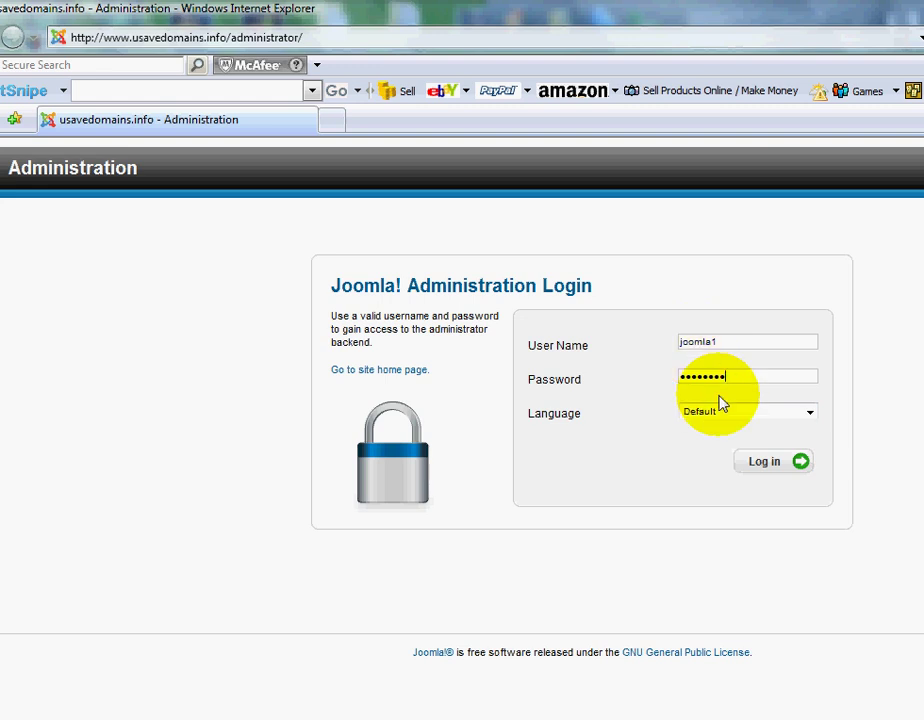
click(802, 462)
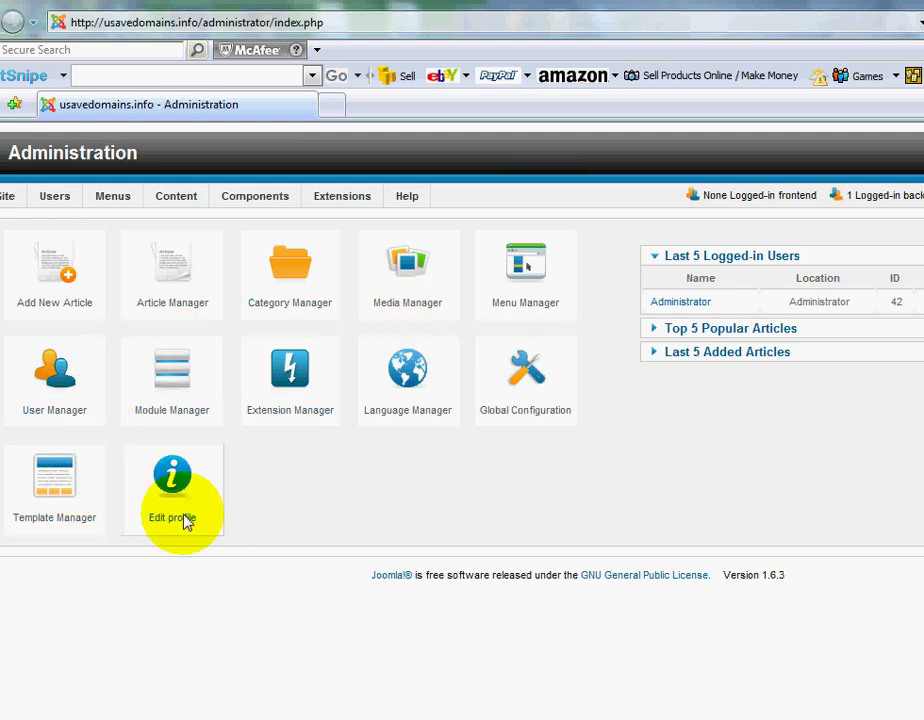
- Open the Template Manager styles list from the Control Panel
mouse_move(181, 206)
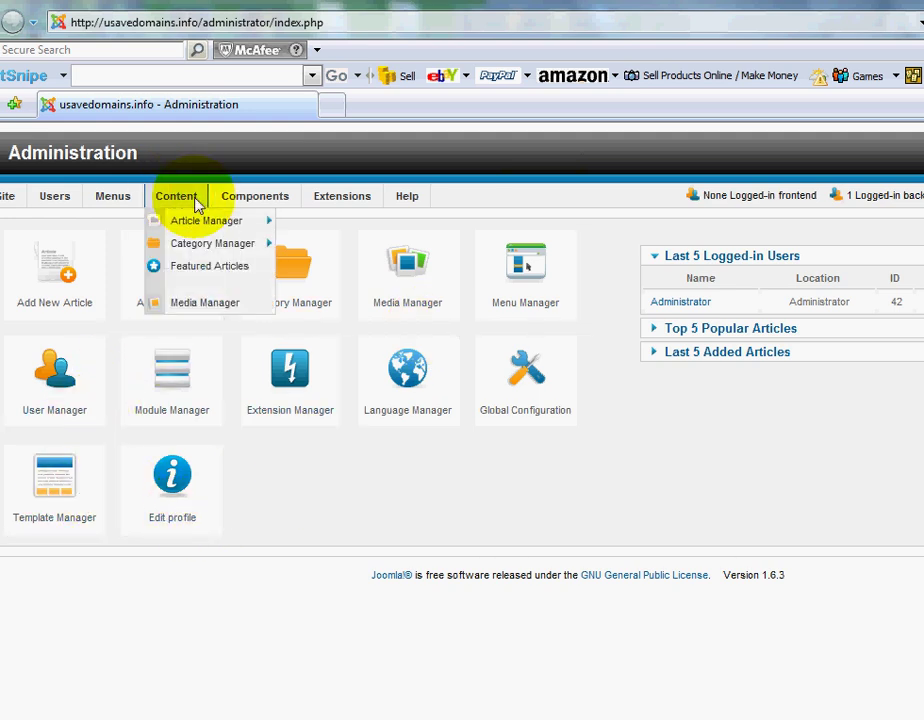
mouse_move(60, 205)
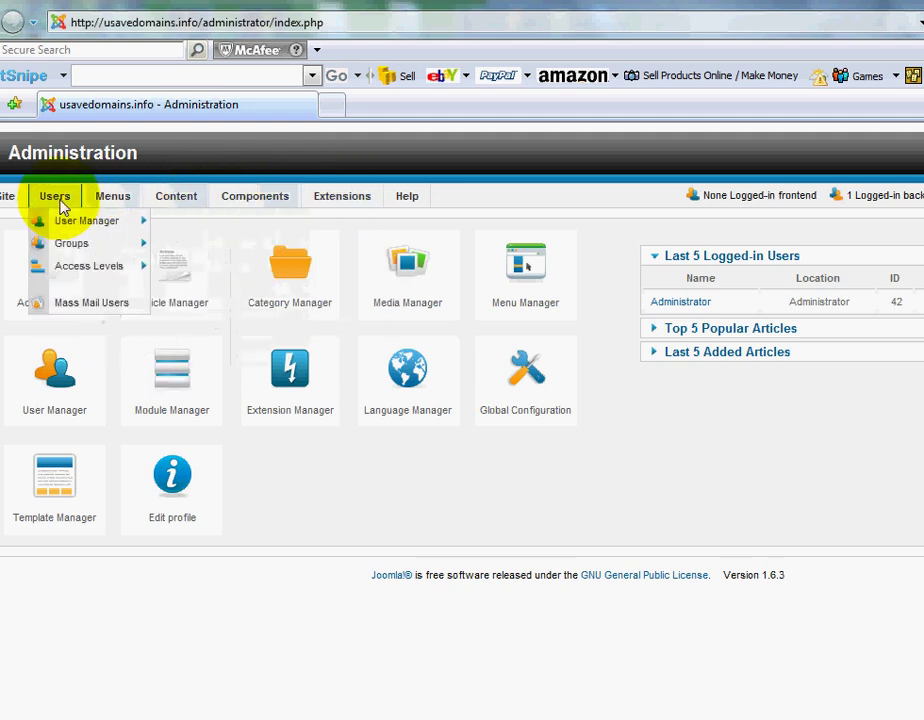
click(60, 500)
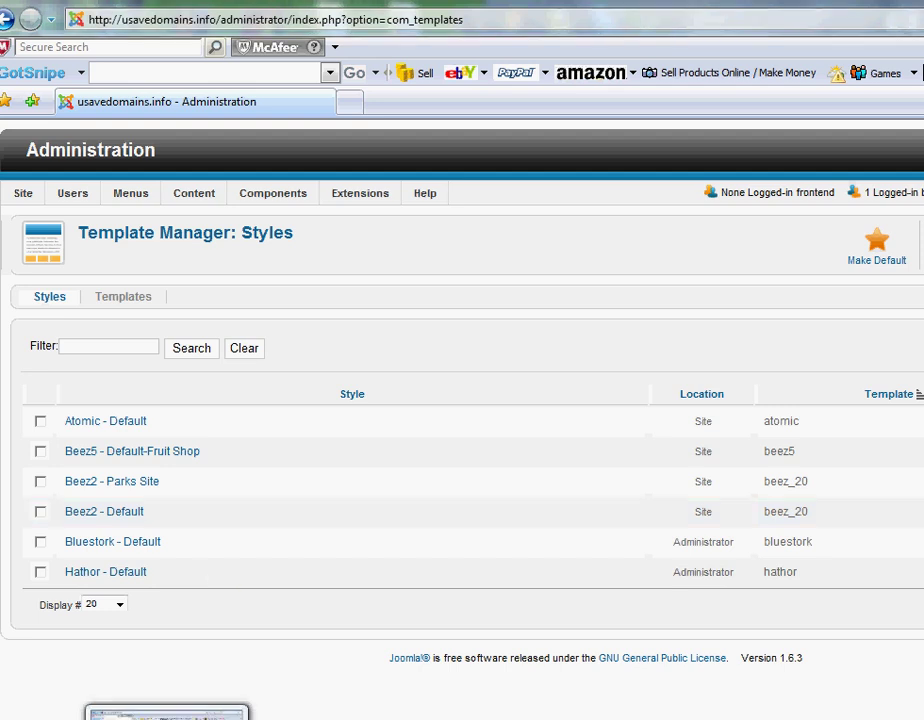
- Check the public site window, then select the Beez5 - Default-Fruit Shop style
click(236, 690)
scroll(370, 572, up, 3)
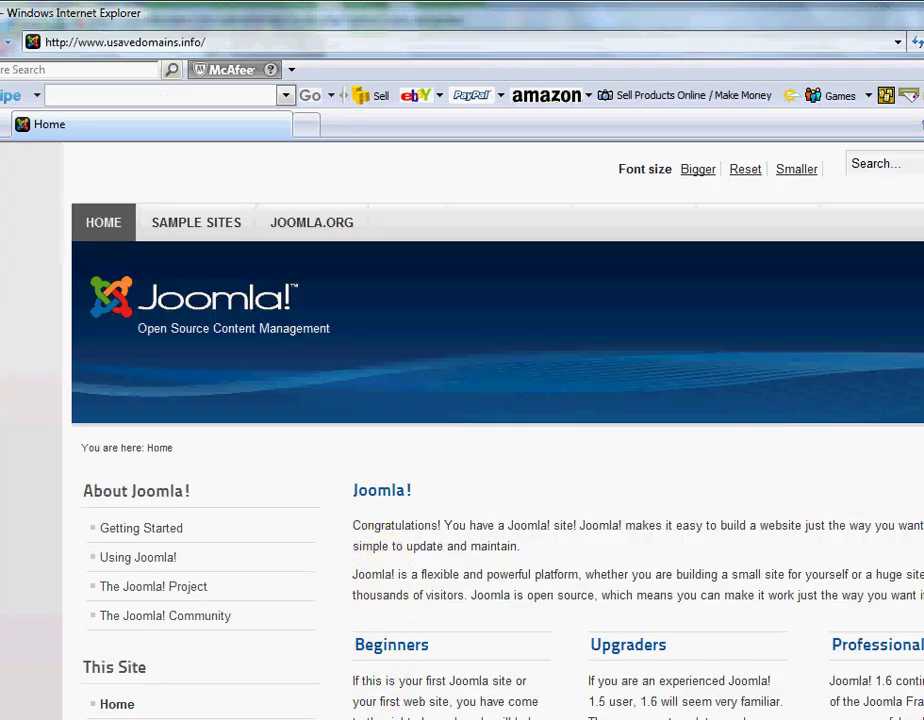
key(alt+Tab)
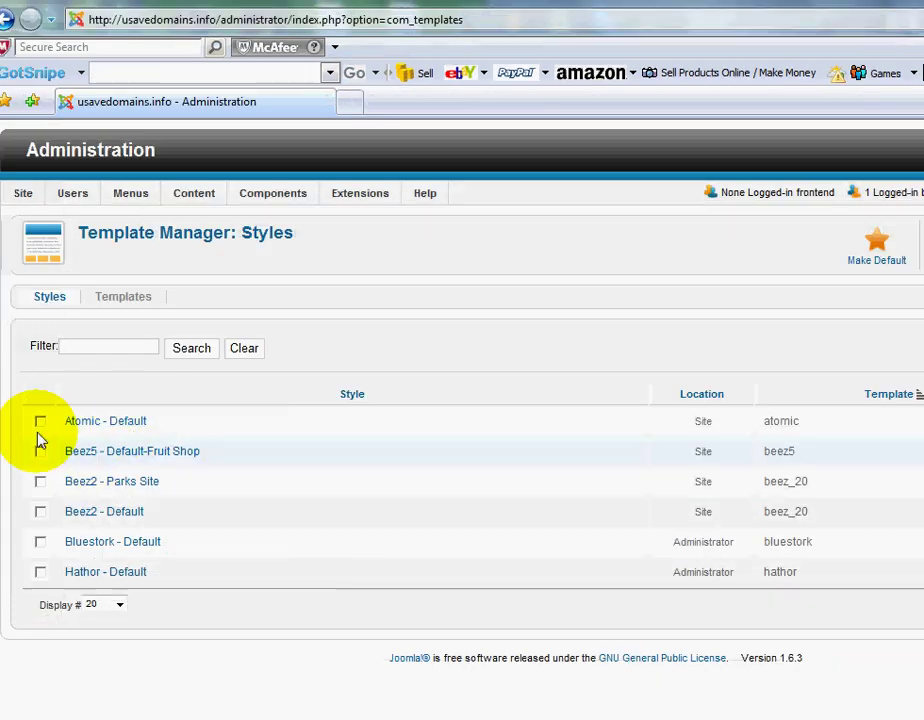
click(40, 452)
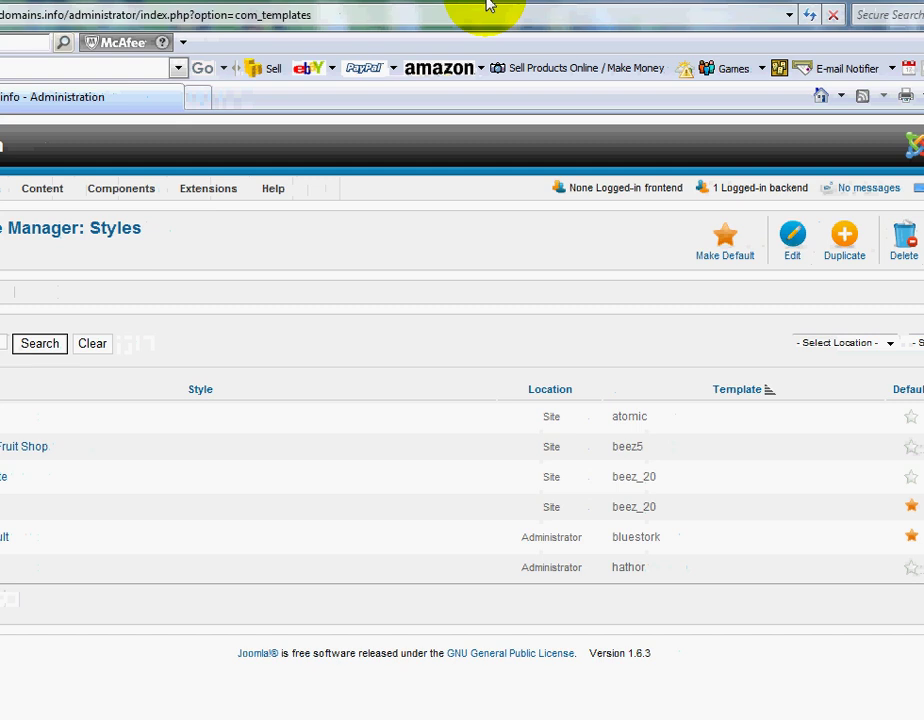
- Set Beez5 - Default-Fruit Shop as the default template style
click(725, 248)
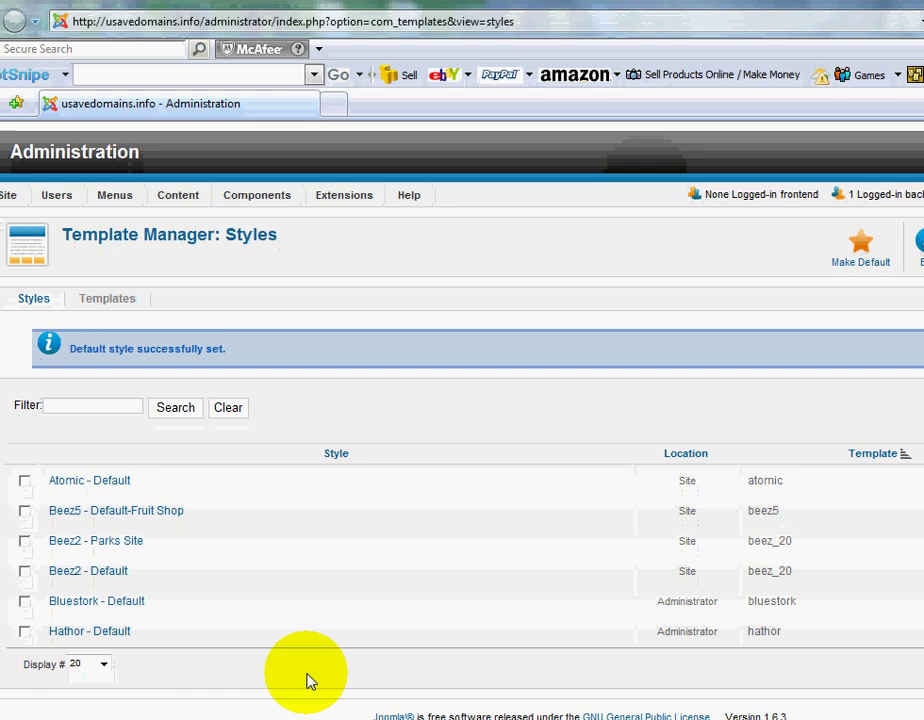
- Refresh the public site and scroll through its Matuna Fruits fruit-shop design
click(165, 715)
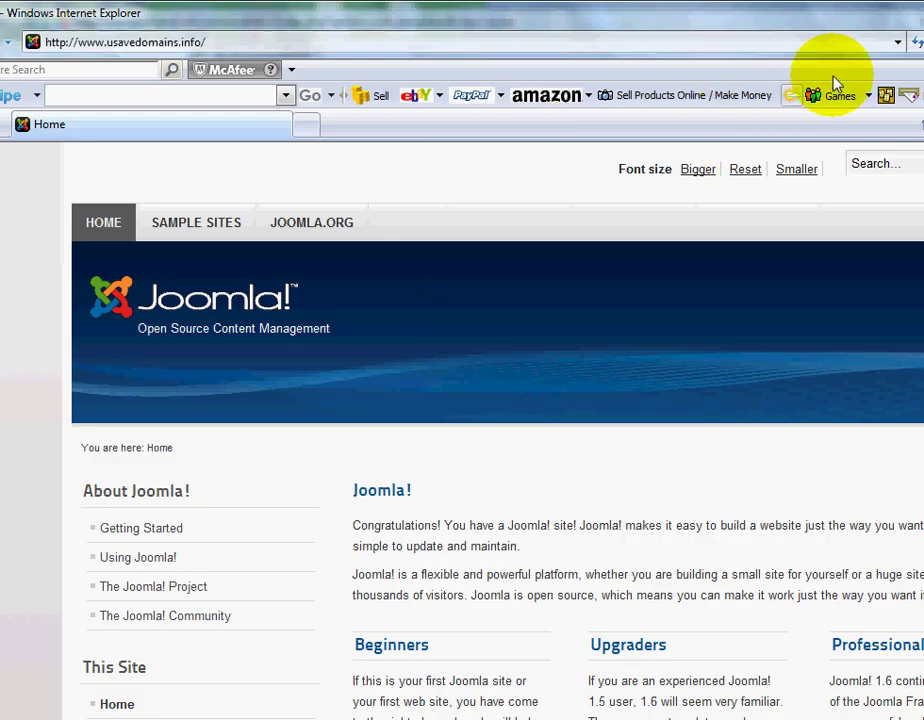
click(916, 44)
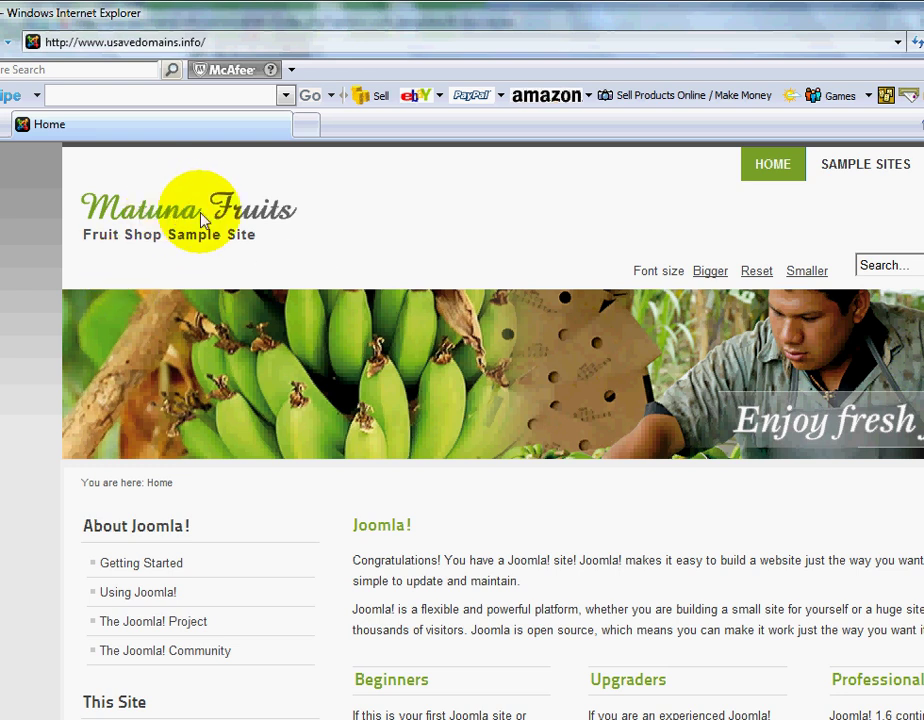
scroll(506, 396, down, 5)
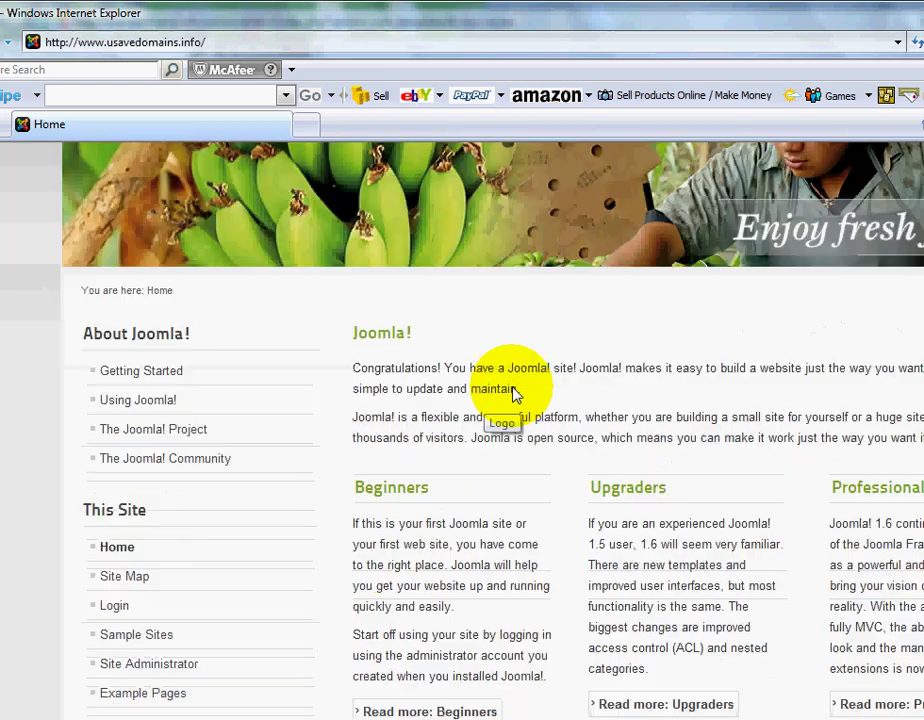
scroll(532, 367, up, 5)
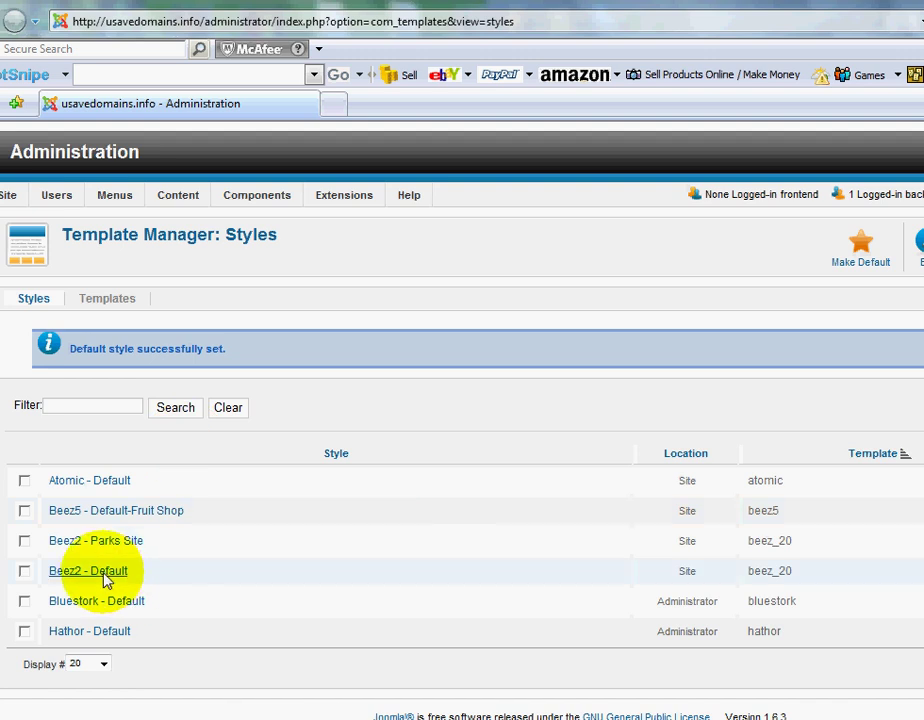
- Select only Beez2 - Parks Site, leaving Atomic - Default unticked, and make it default
click(24, 482)
click(24, 541)
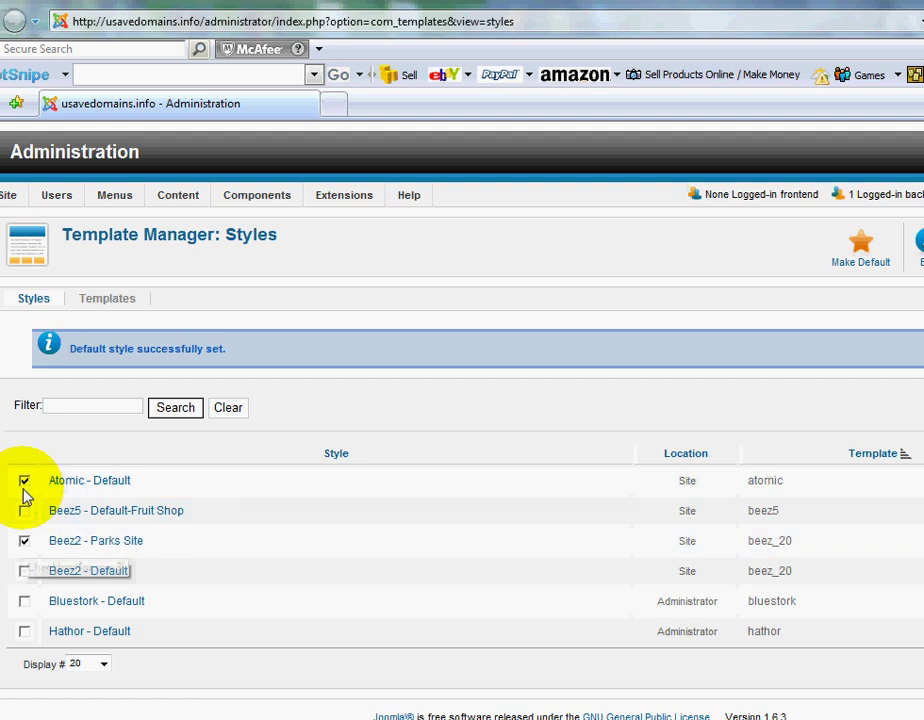
click(24, 481)
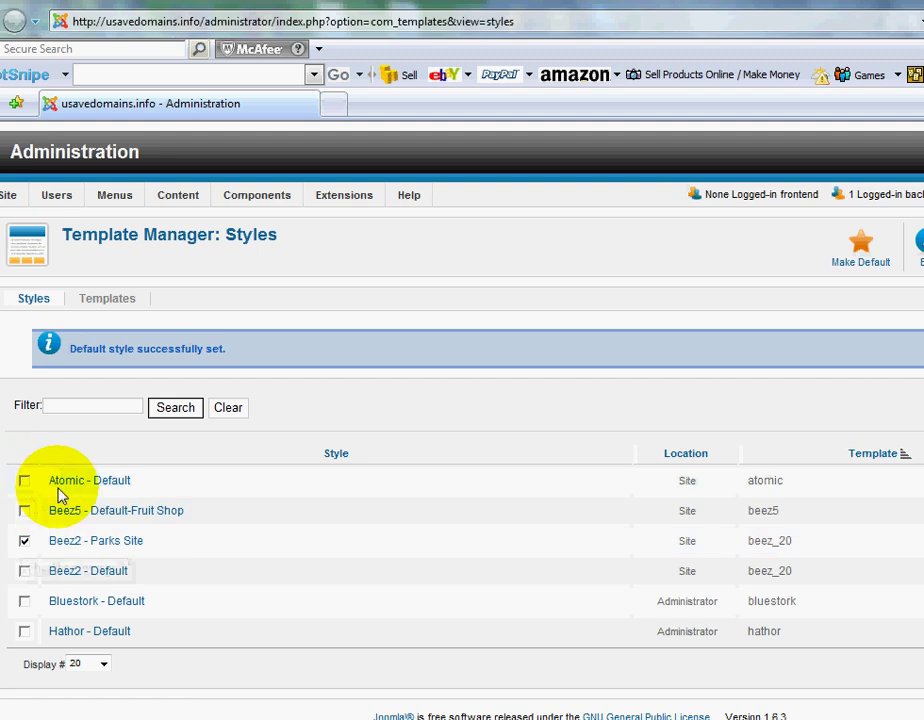
click(864, 262)
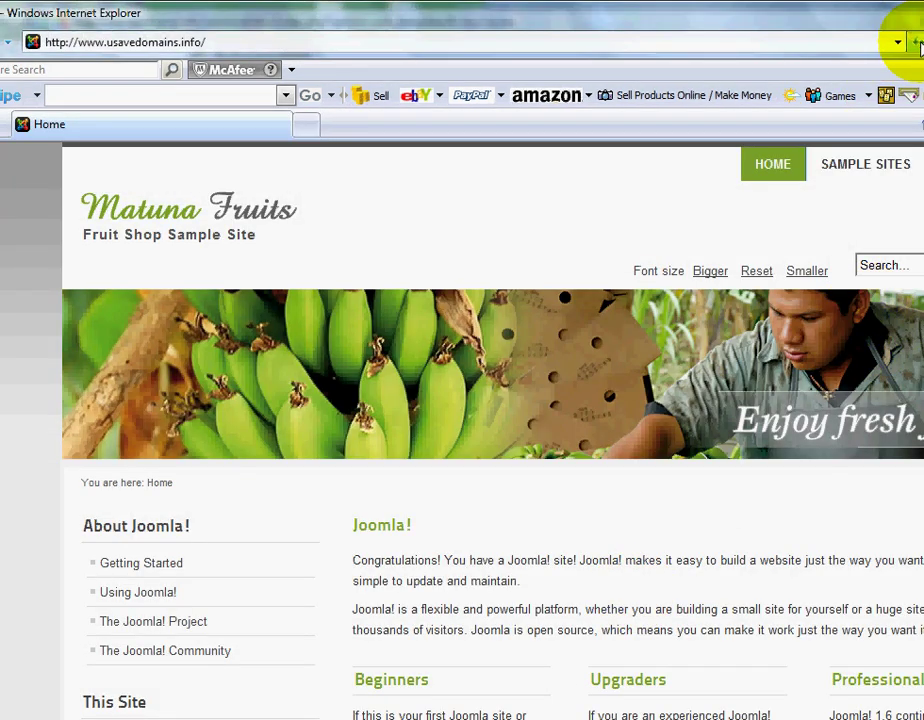
- Refresh the public site and scroll through the Australian Parks 'Parks Sample Site' design
click(915, 43)
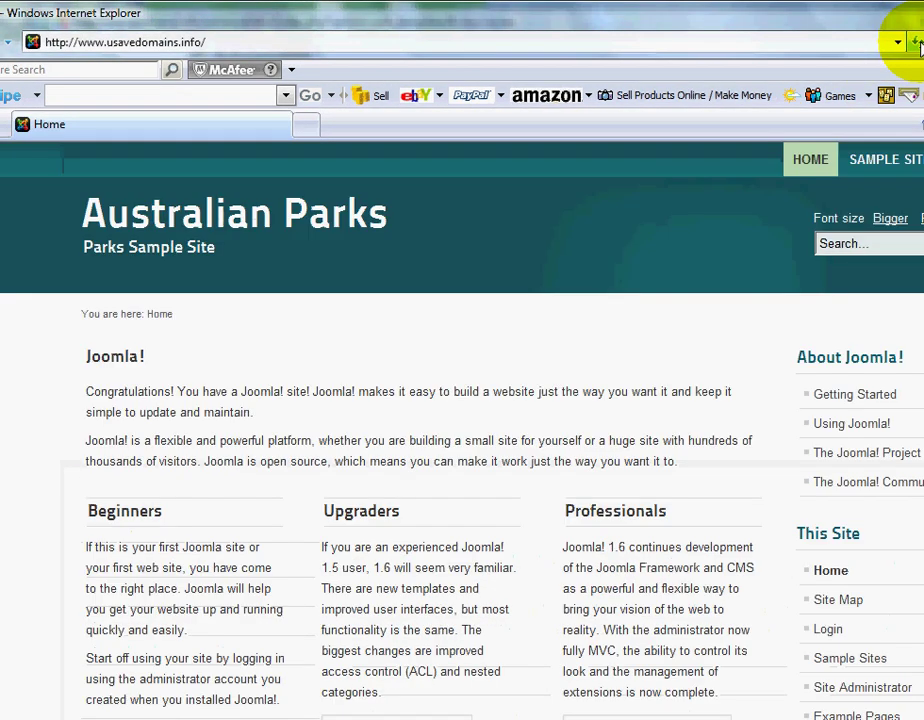
scroll(552, 420, down, 3)
scroll(552, 422, up, 3)
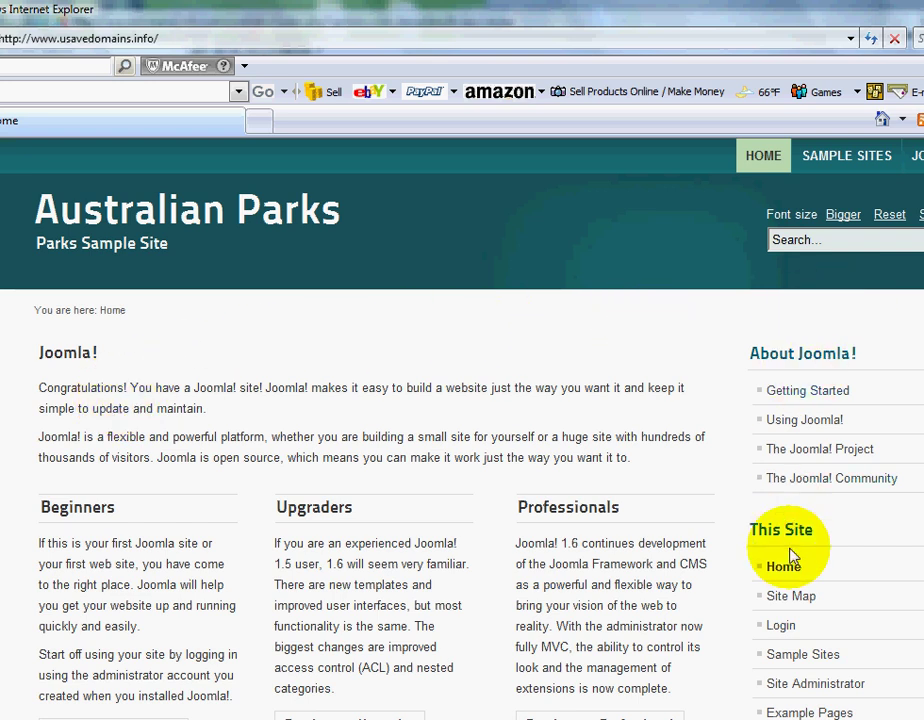
scroll(780, 560, down, 3)
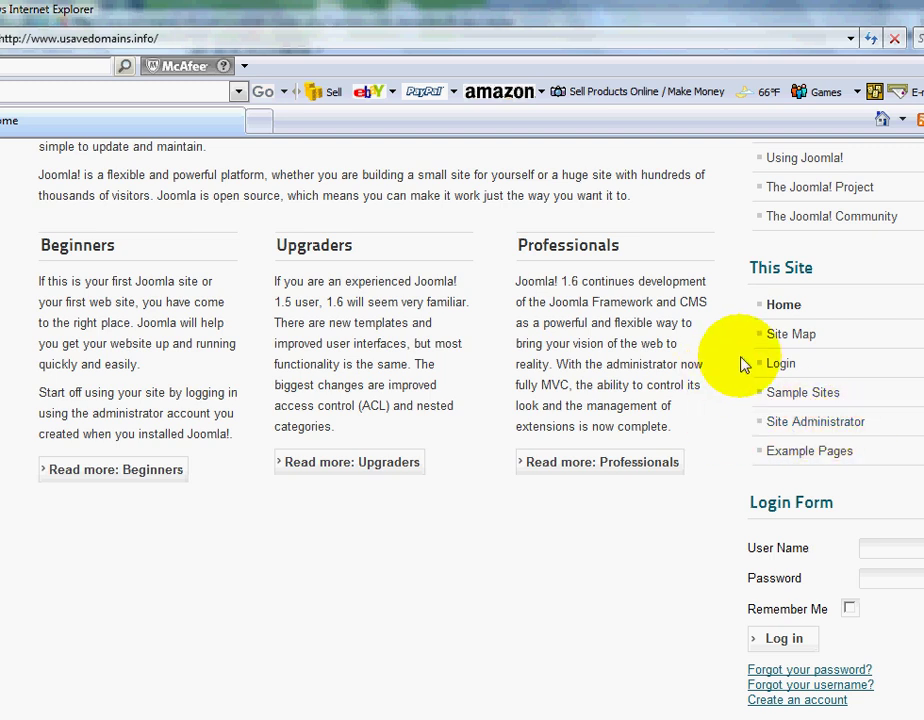
scroll(742, 363, up, 3)
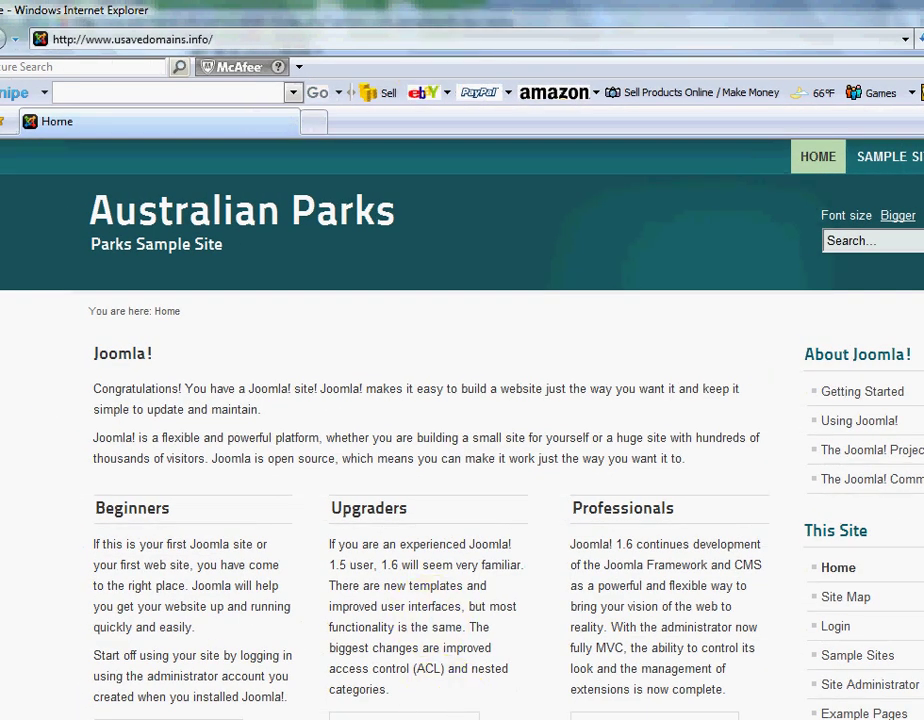
- Replace info/ with com in the address to load usavedomains.com
click(206, 38)
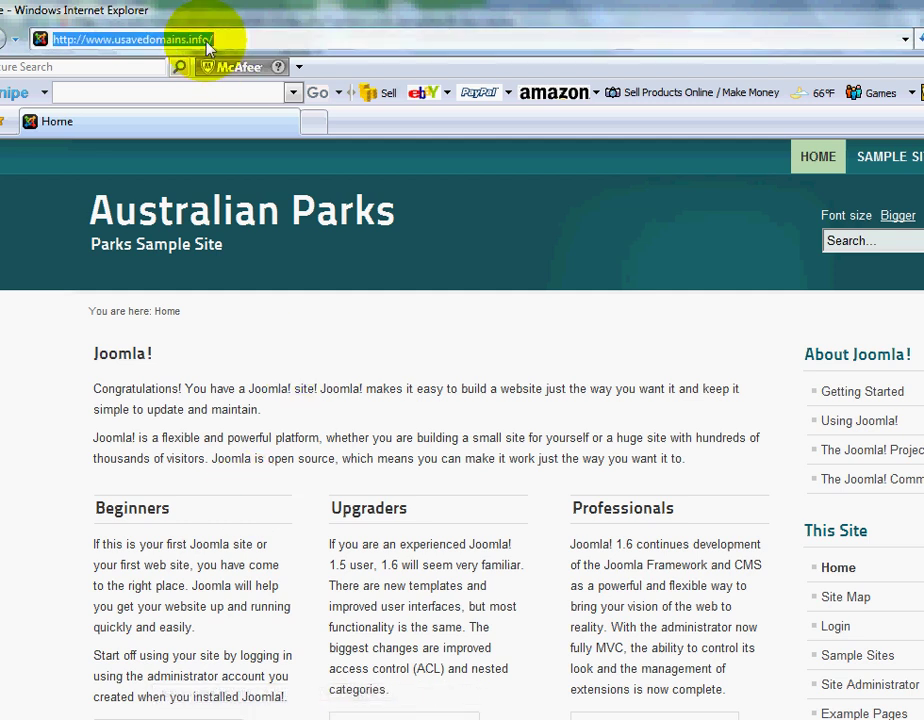
drag(188, 39, 240, 38)
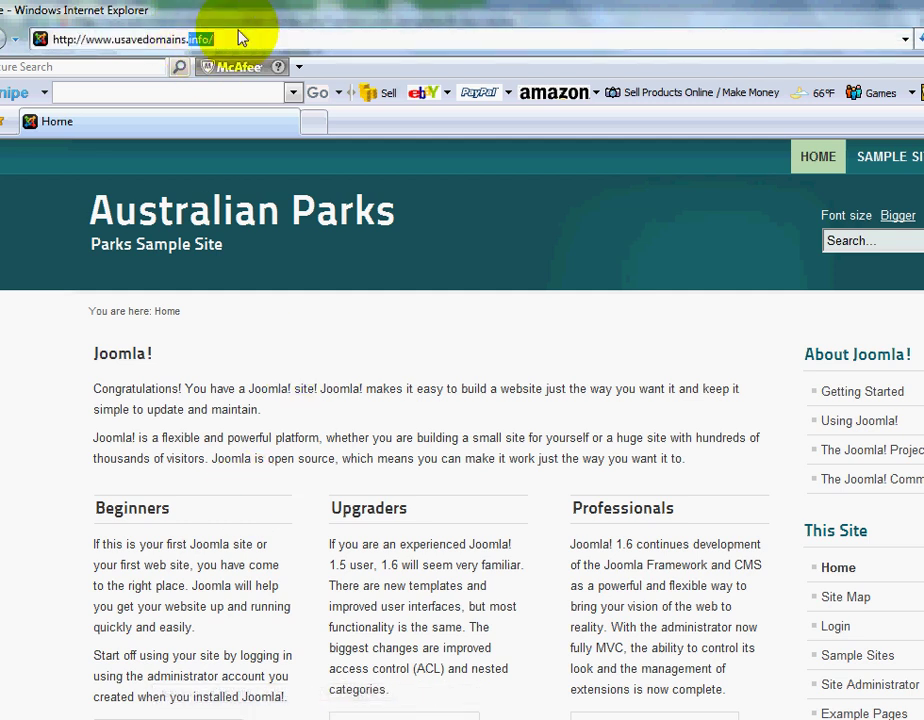
text(com)
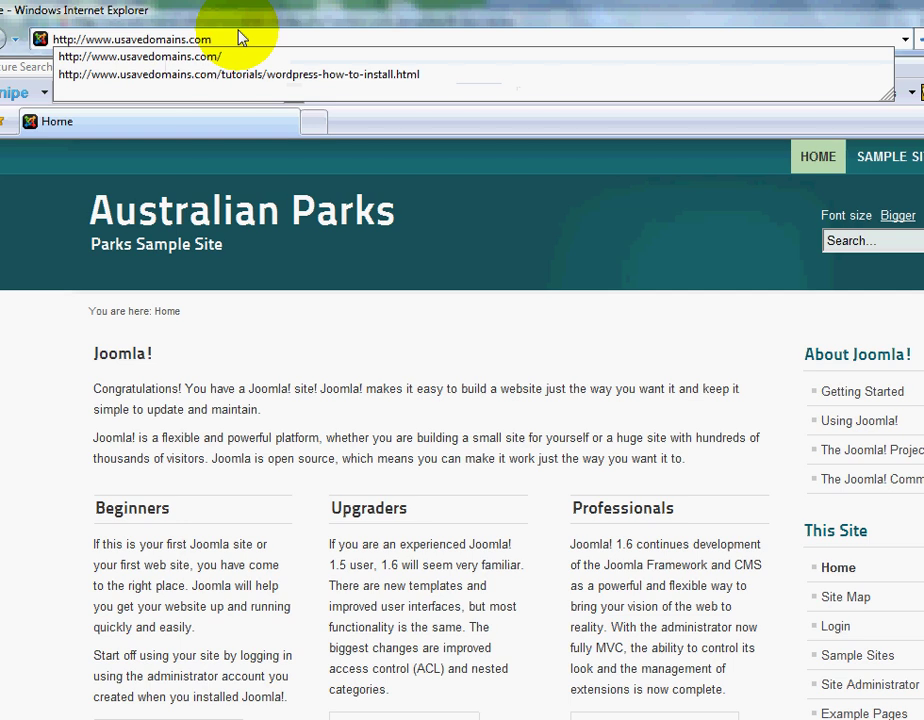
key(Return)
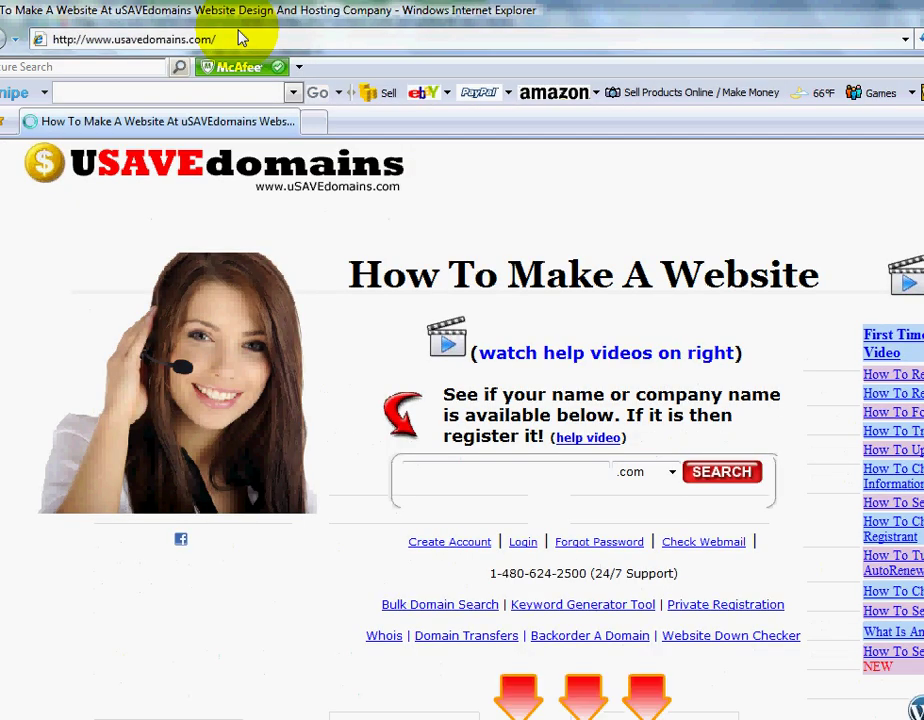